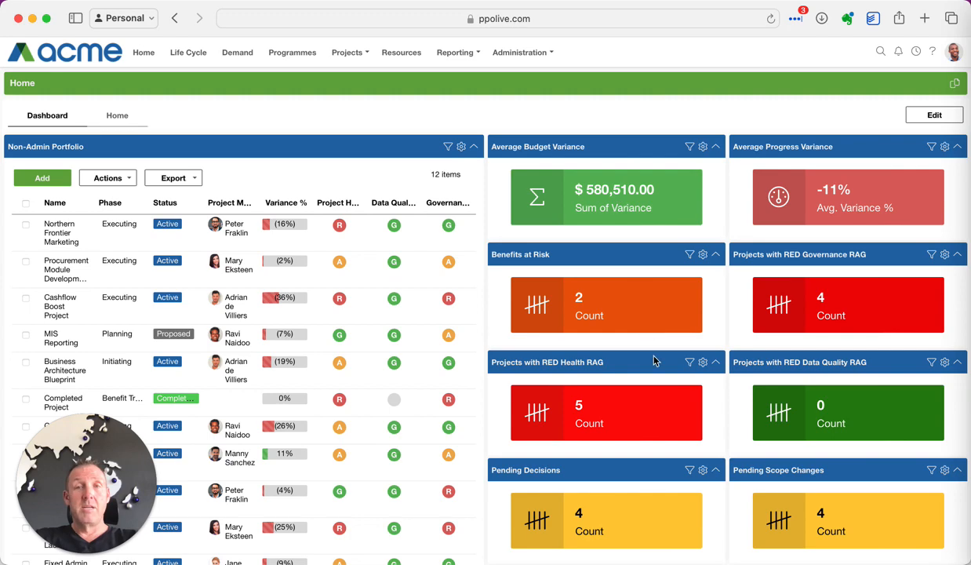
# Step: Review the portfolio, key metric, chart, Gantt and demand widgets on the Dashboard tab
pyautogui.scroll(-8, 661, 404)
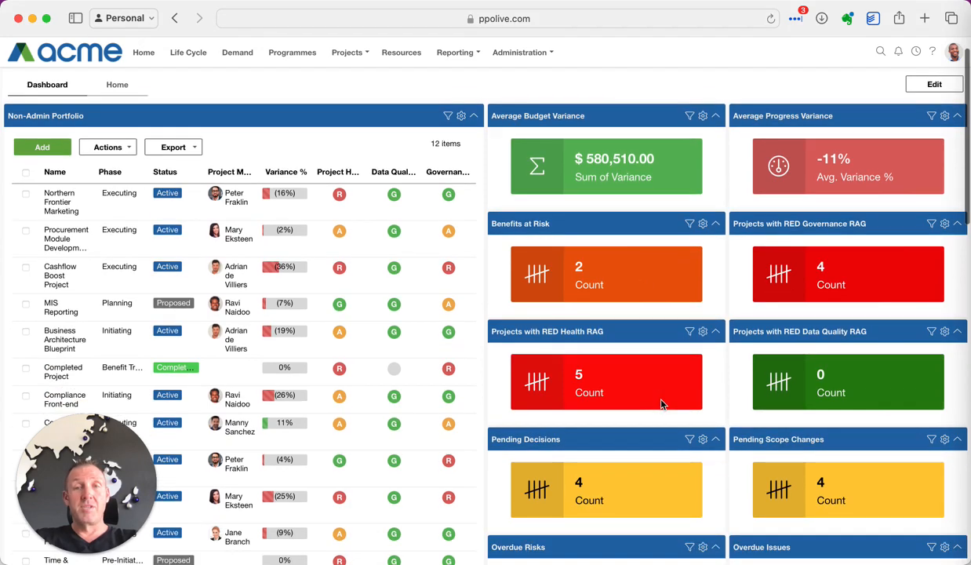
pyautogui.scroll(-5, 661, 404)
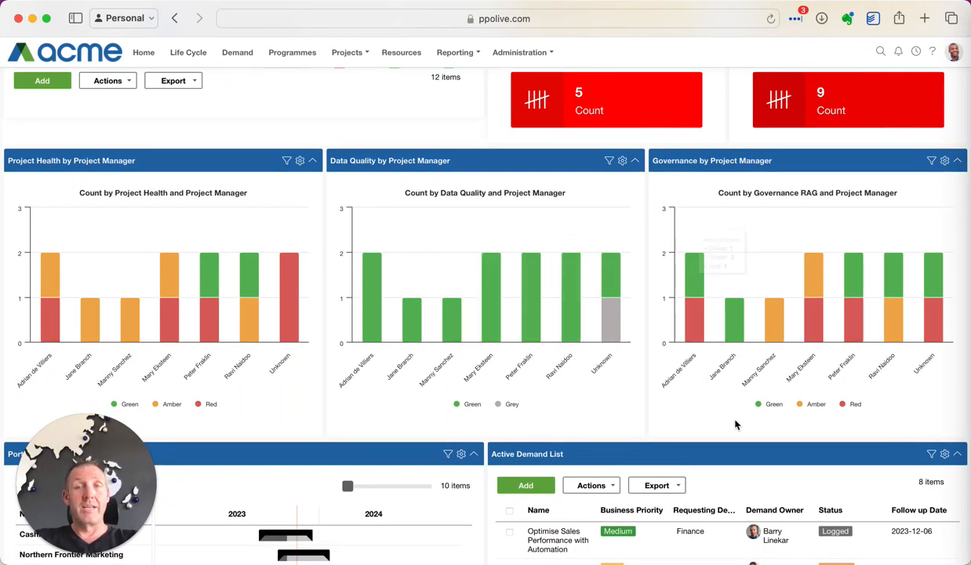
pyautogui.scroll(-3, 724, 445)
pyautogui.scroll(-4, 724, 445)
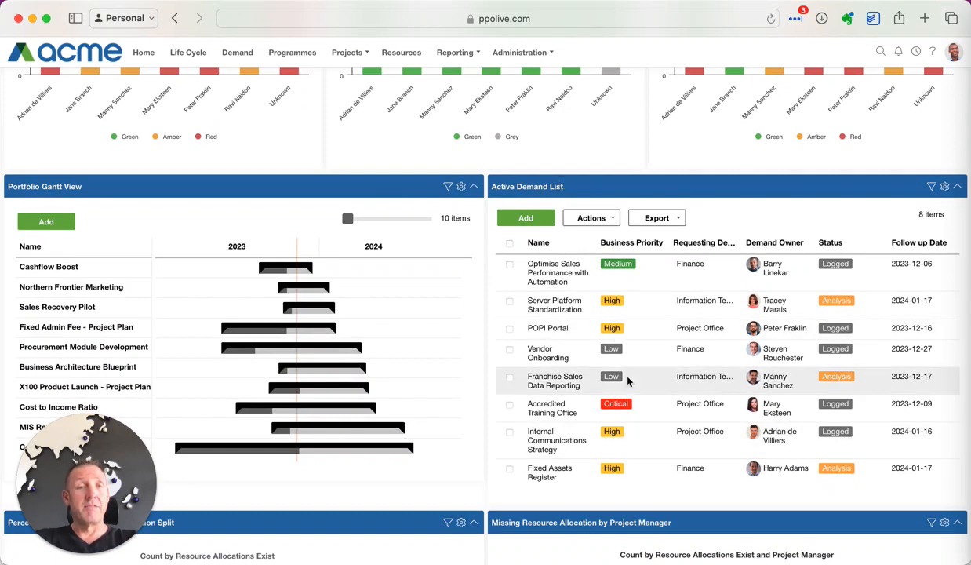
pyautogui.scroll(-6, 607, 363)
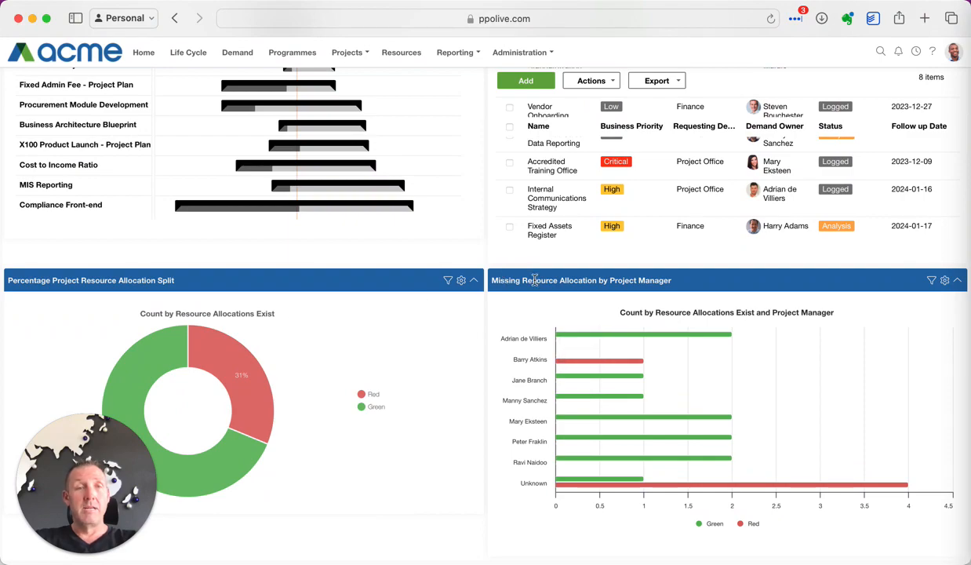
pyautogui.scroll(15, 535, 280)
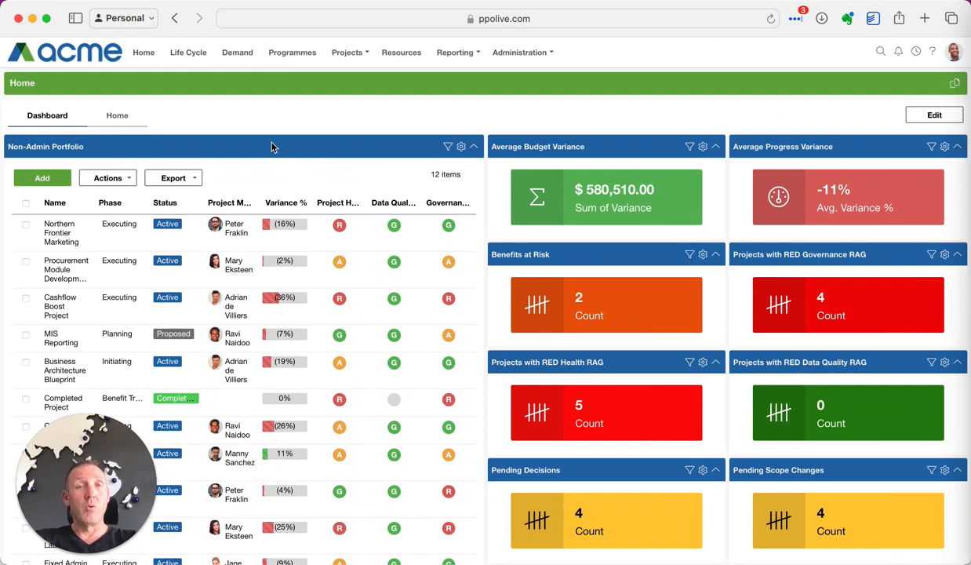
# Step: Review the calendar, lists, projects, issues, risks and benefits widgets on the Home tab, ending back on the Dashboard tab
pyautogui.click(117, 116)
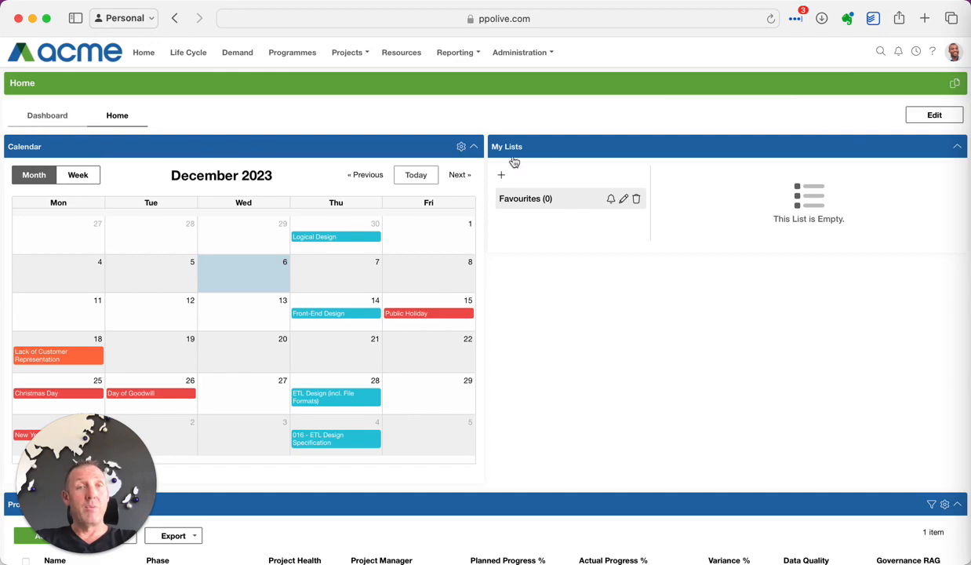
pyautogui.scroll(-10, 586, 321)
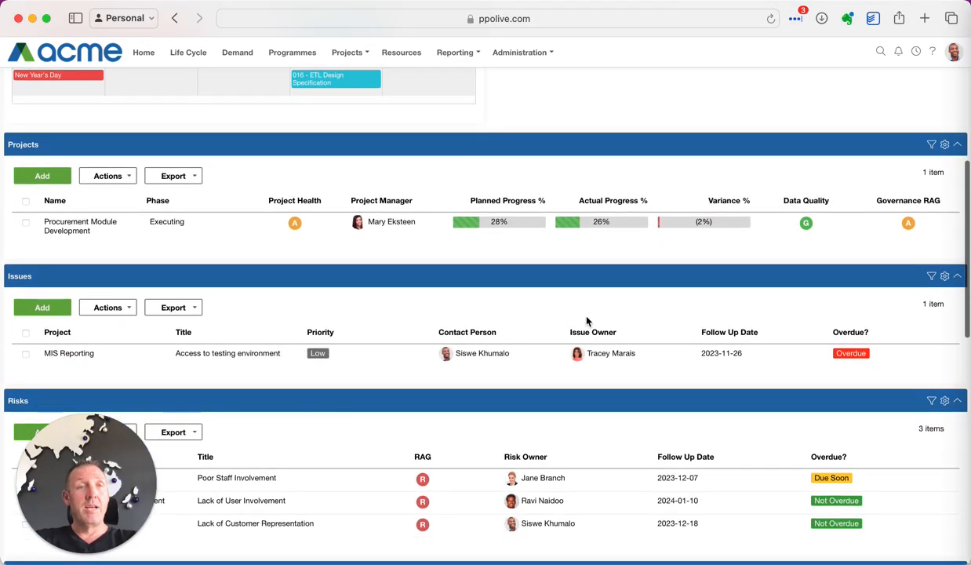
pyautogui.scroll(-14, 586, 320)
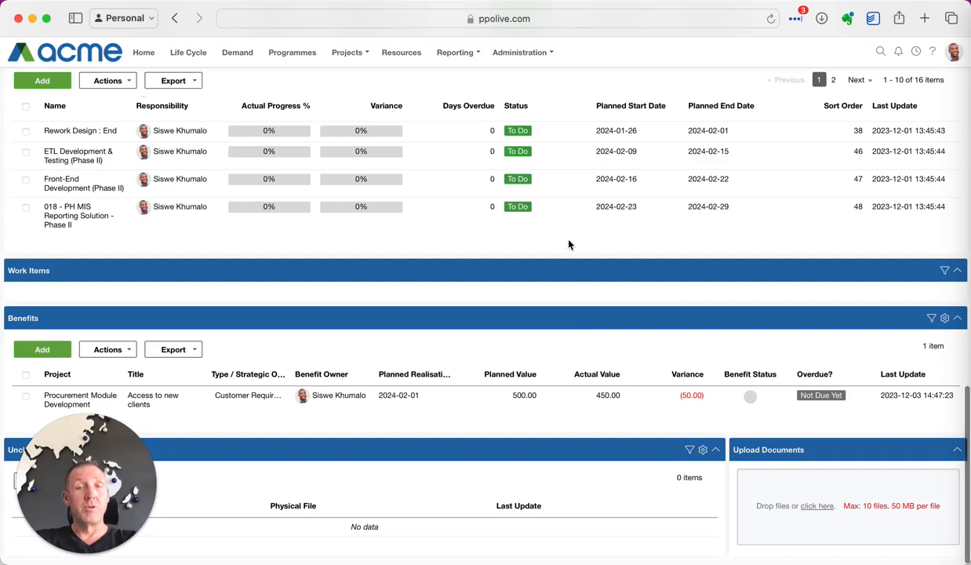
pyautogui.scroll(15, 569, 245)
pyautogui.scroll(8, 568, 245)
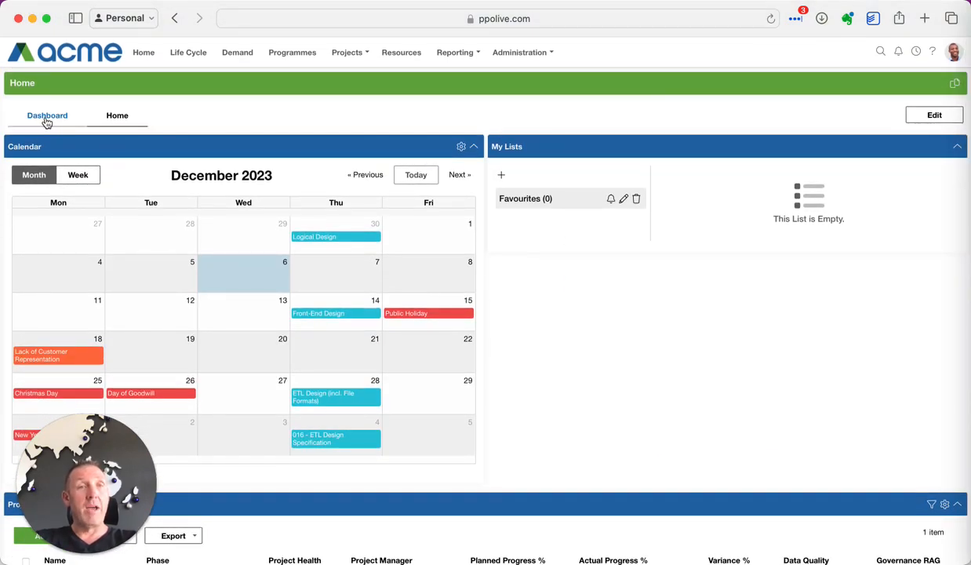
pyautogui.click(49, 119)
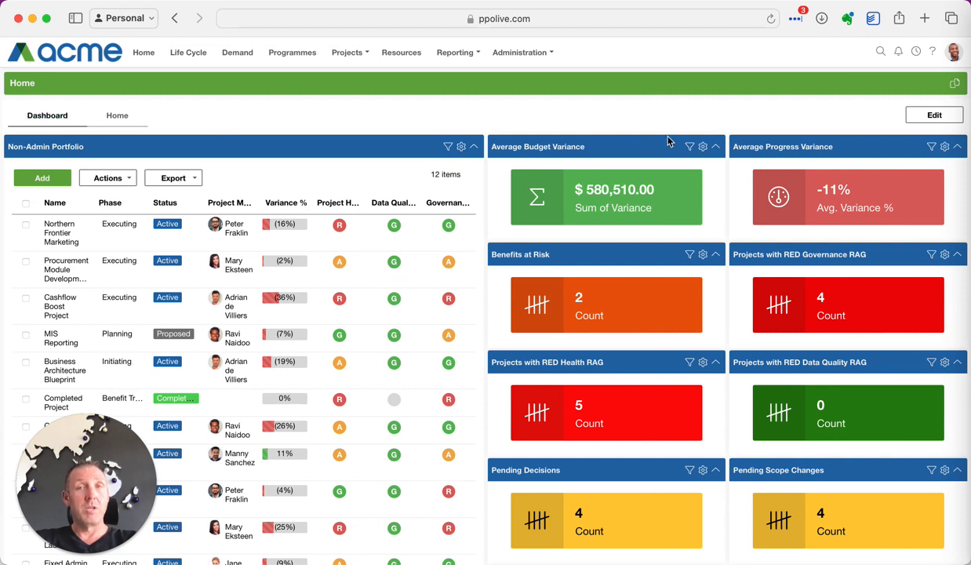
# Step: Put the home page into edit mode and add a new tab named Governance View
pyautogui.click(934, 116)
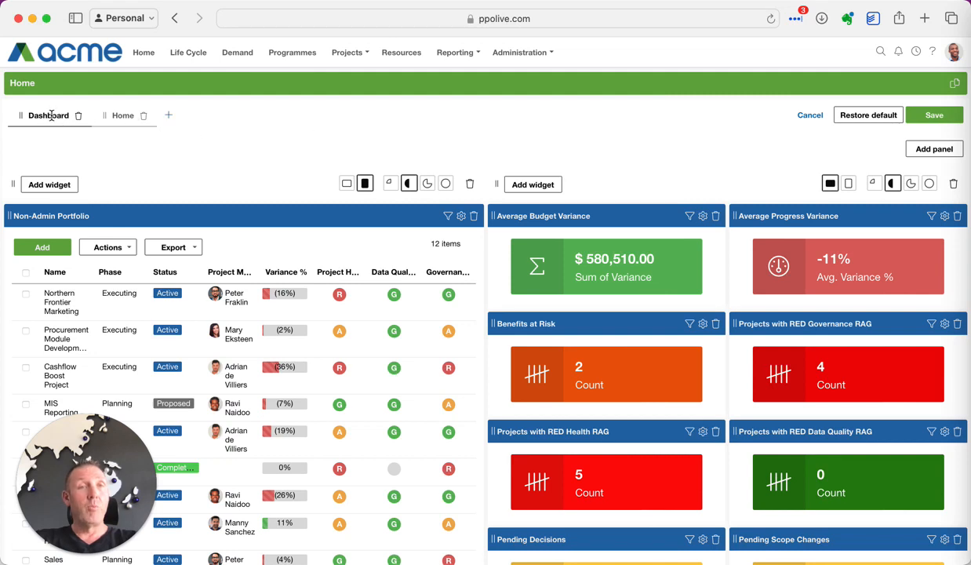
pyautogui.click(170, 118)
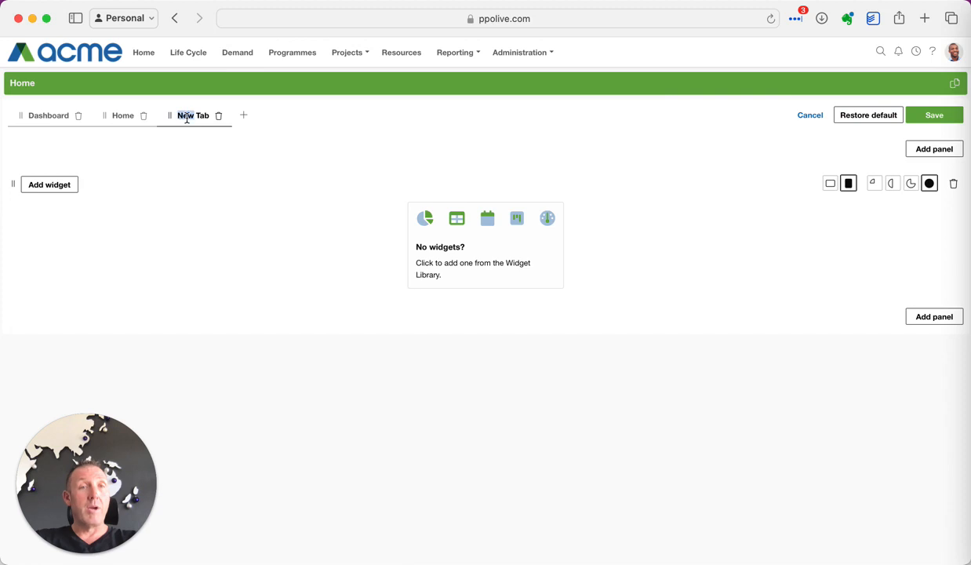
pyautogui.write('Govern')
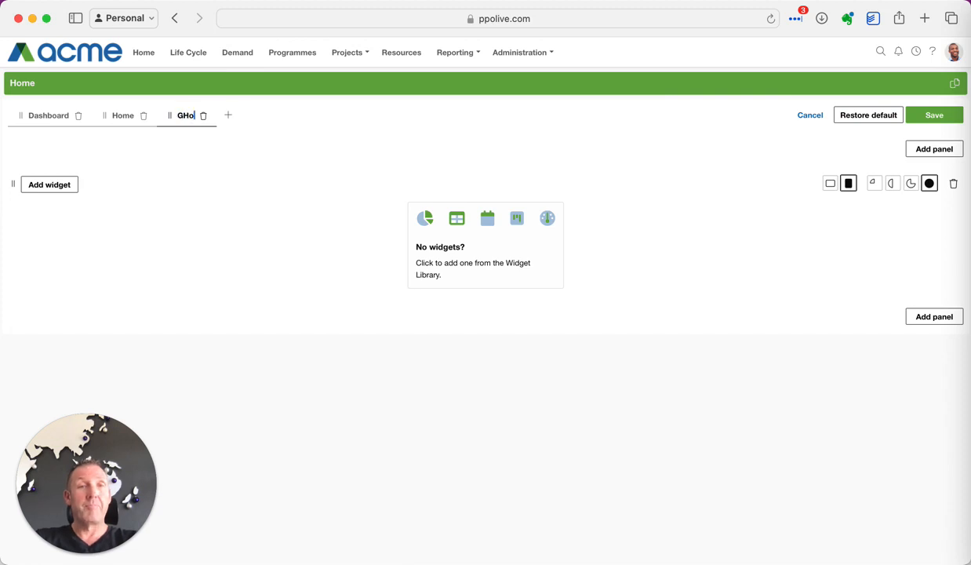
pyautogui.write('ance V')
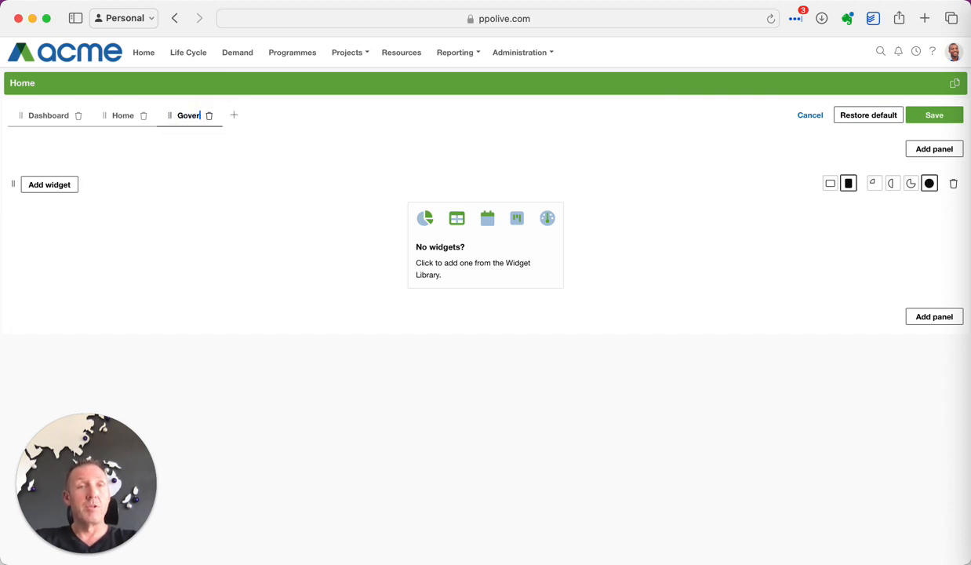
pyautogui.write('iew')
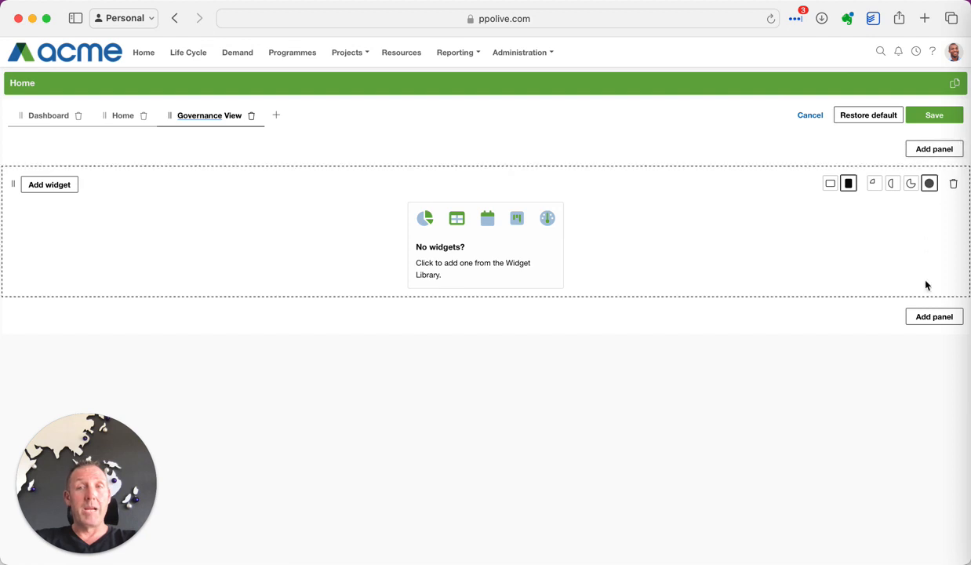
# Step: Add another panel below the first one on the Governance View tab, and delete that extra panel again
pyautogui.click(934, 316)
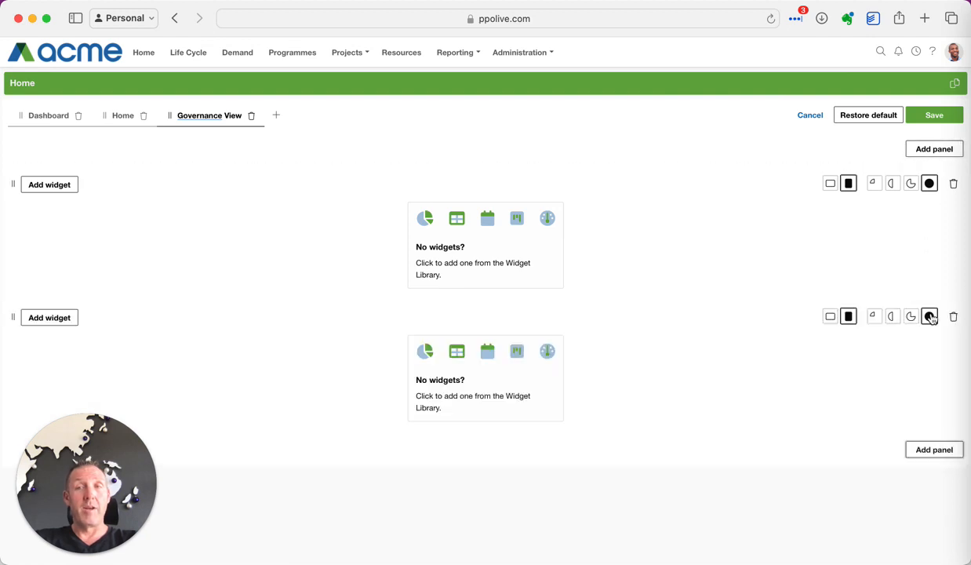
pyautogui.click(933, 459)
pyautogui.click(954, 280)
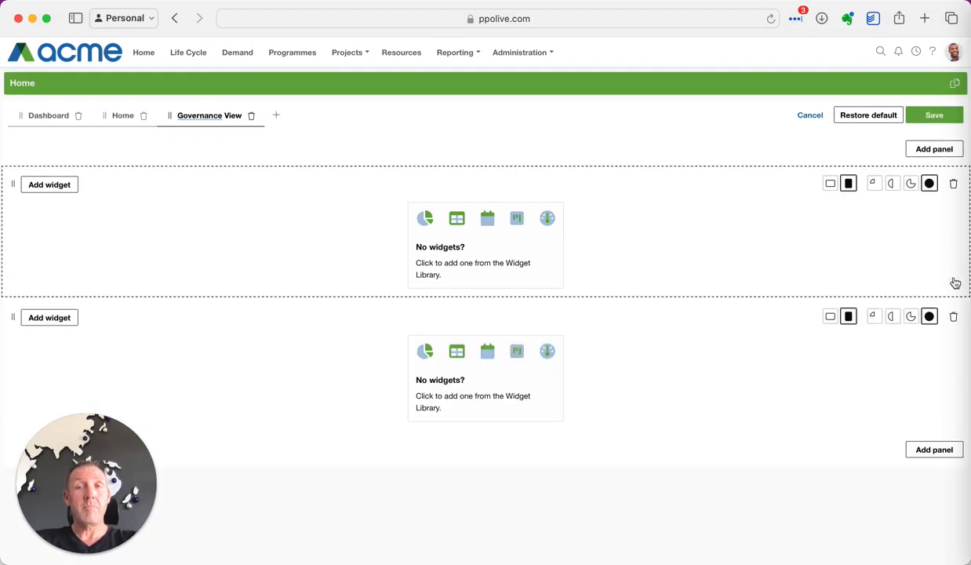
pyautogui.click(954, 316)
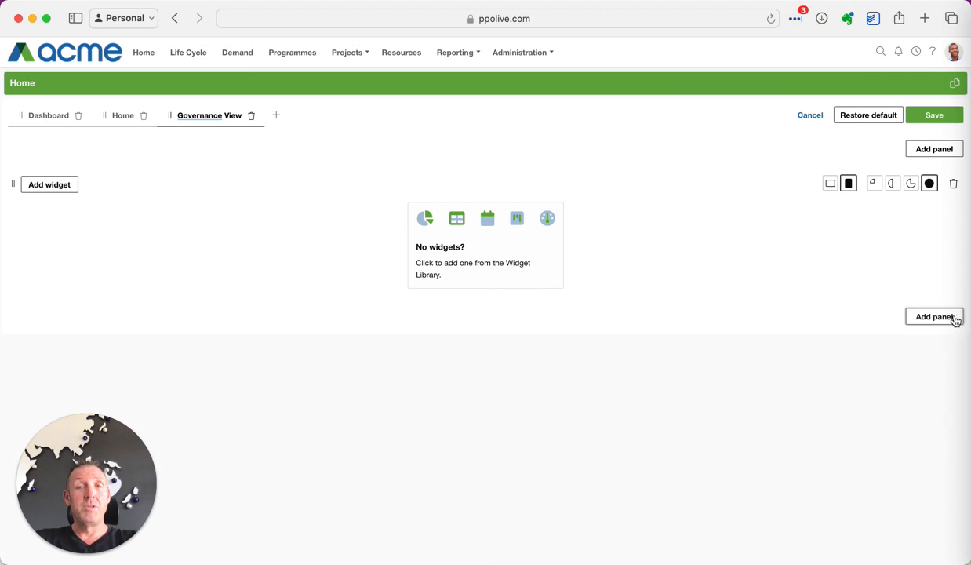
# Step: Try the empty panel at three-quarter, half and quarter width and in horizontal layout, returning it to full width and vertical layout
pyautogui.click(911, 185)
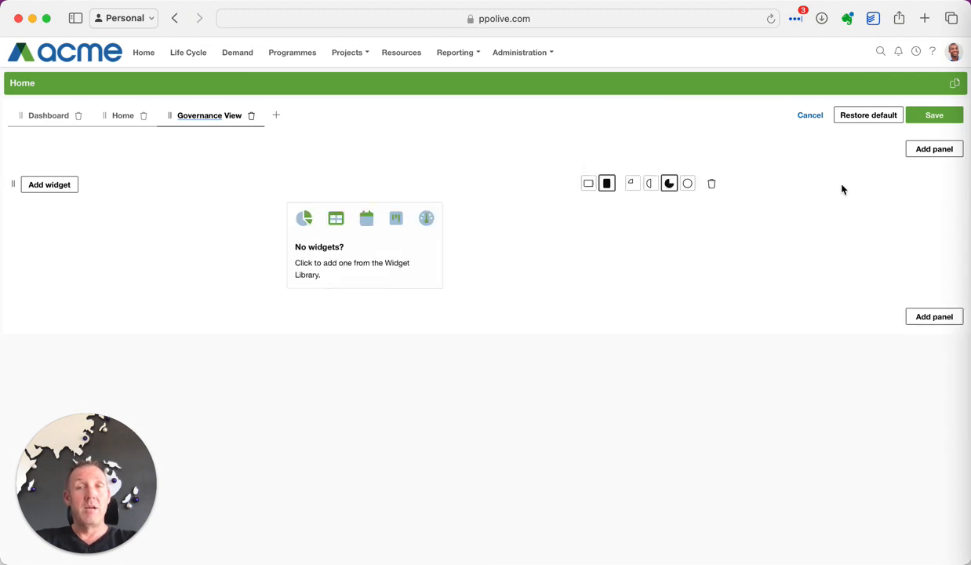
pyautogui.click(649, 185)
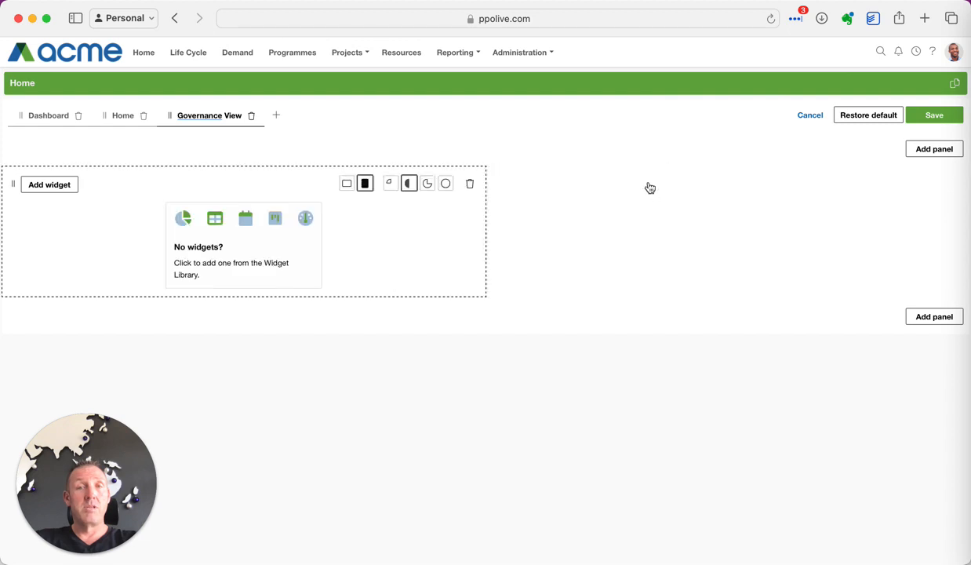
pyautogui.click(390, 185)
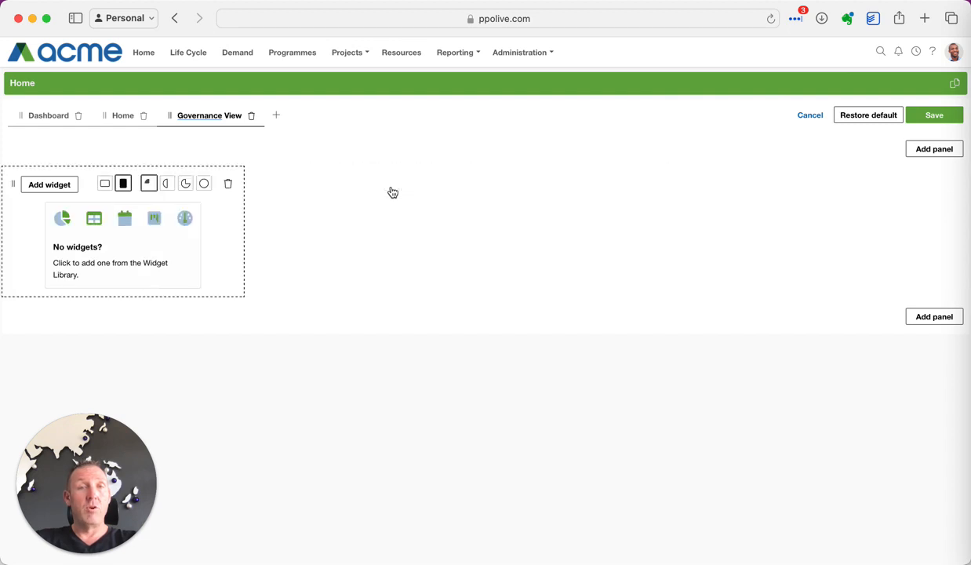
pyautogui.click(204, 185)
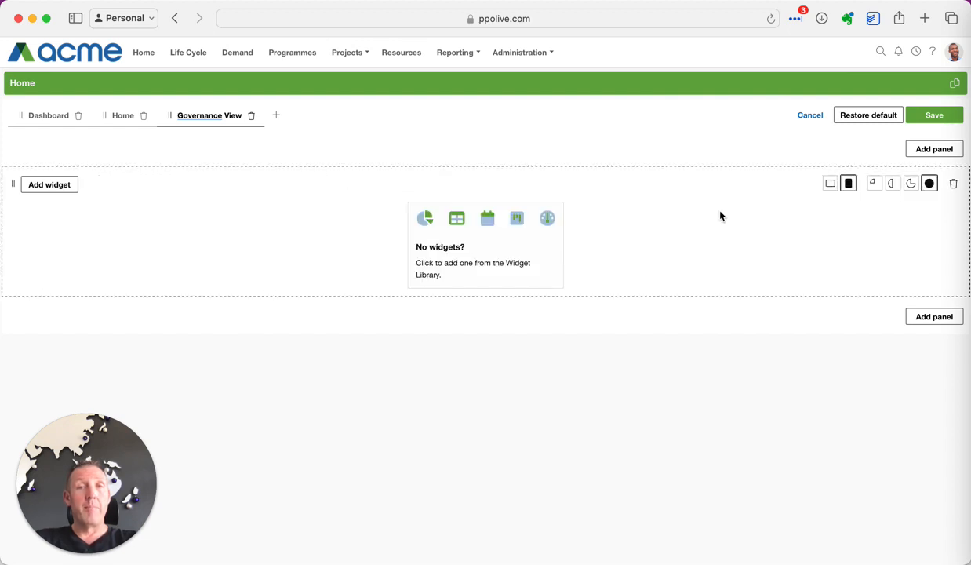
pyautogui.click(831, 185)
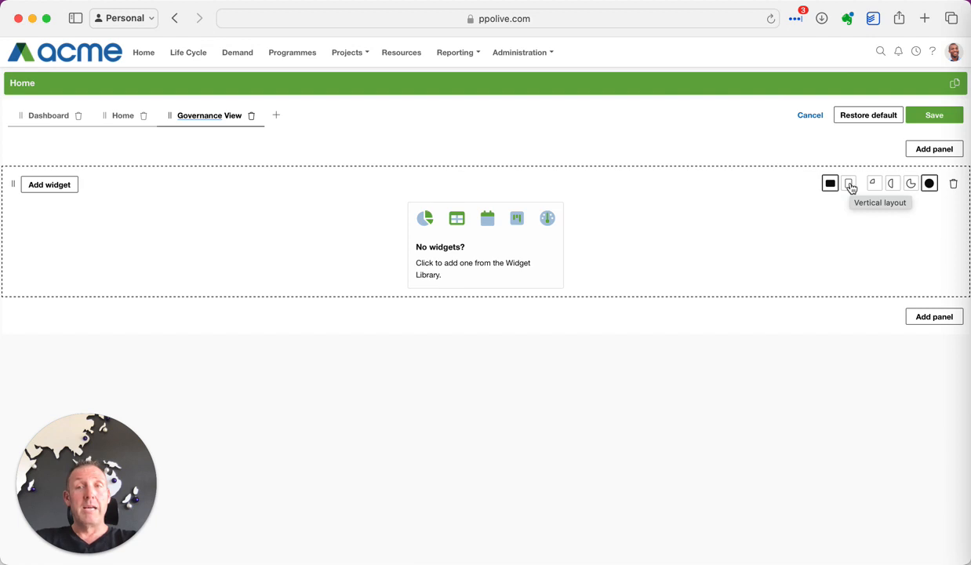
pyautogui.click(850, 184)
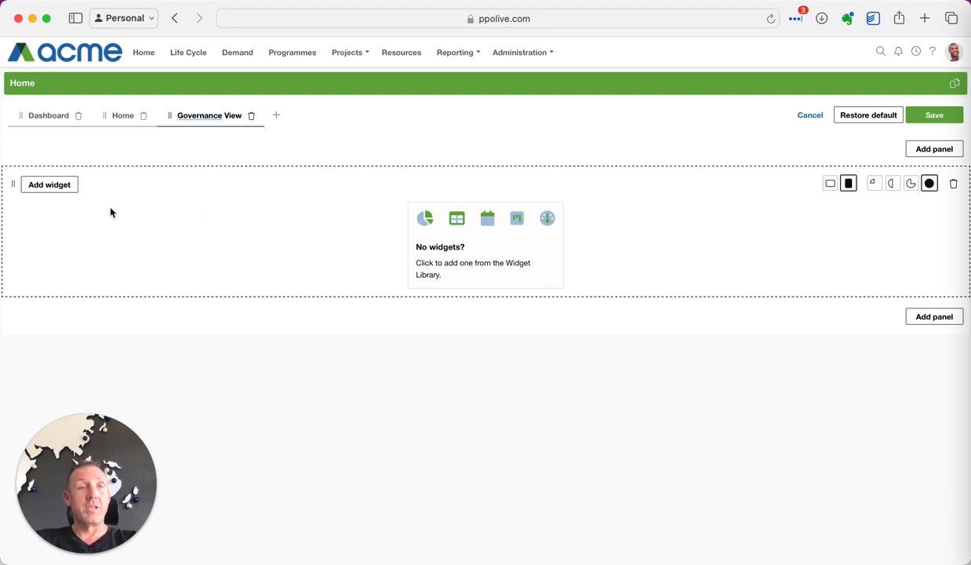
# Step: Add a Donut Chart widget based on Projects to the empty Governance View panel
pyautogui.click(444, 227)
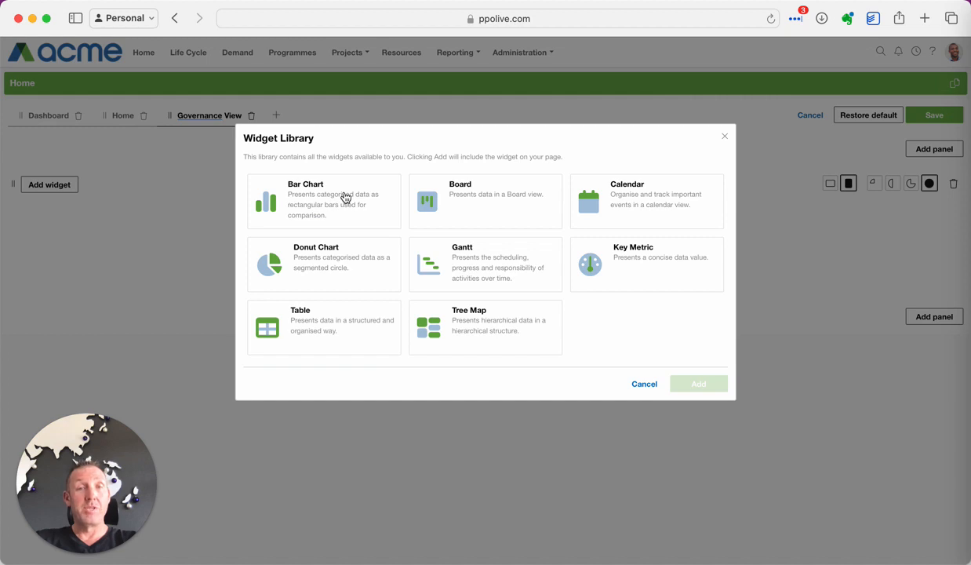
pyautogui.click(333, 260)
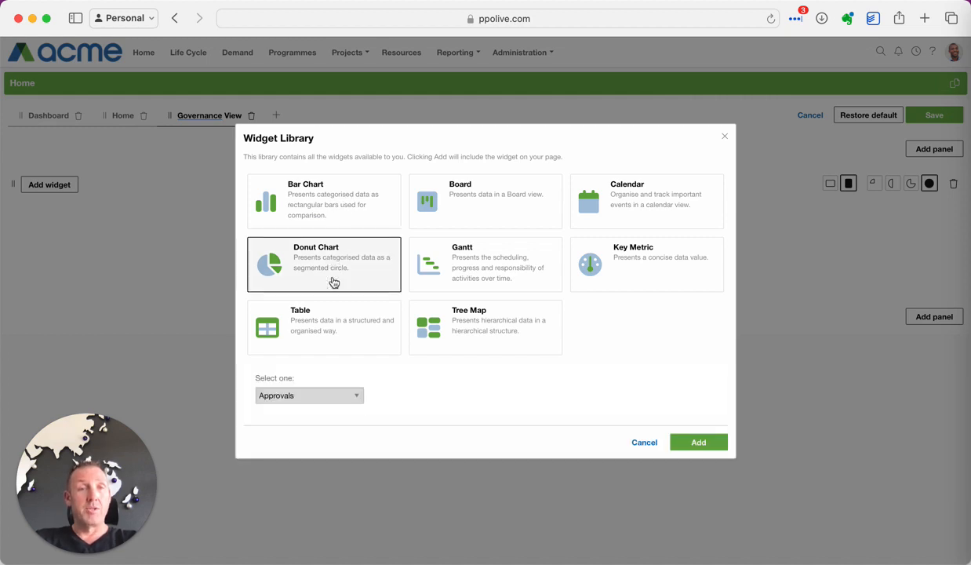
pyautogui.click(321, 398)
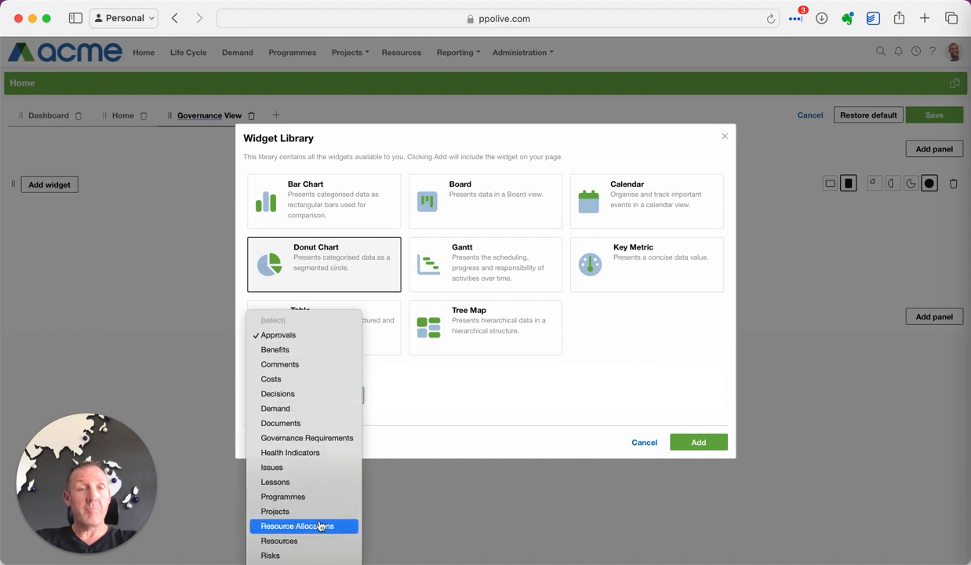
pyautogui.click(319, 511)
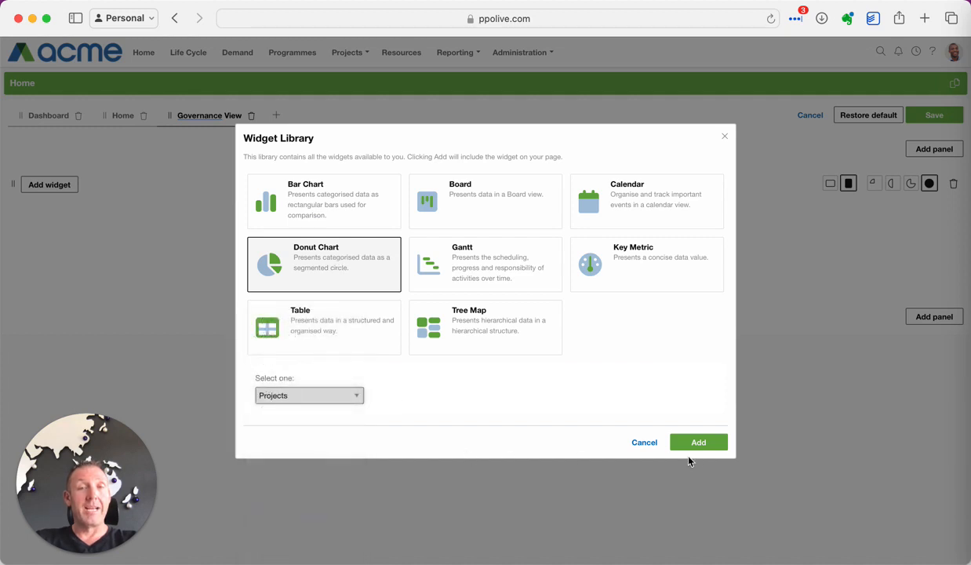
pyautogui.click(703, 445)
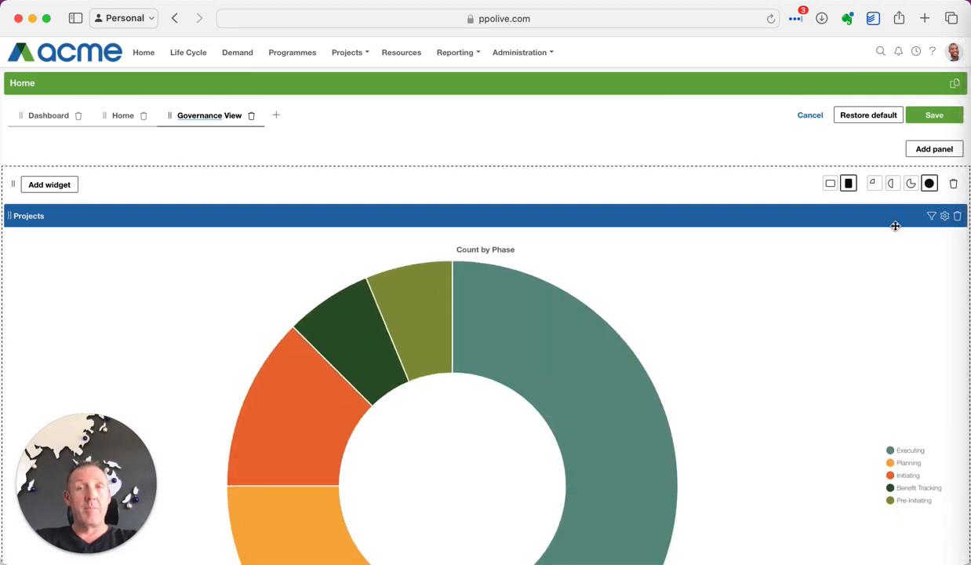
# Step: Set the Projects donut chart's field to Governance RAG, turn on Show Percentages and save the settings
pyautogui.click(944, 215)
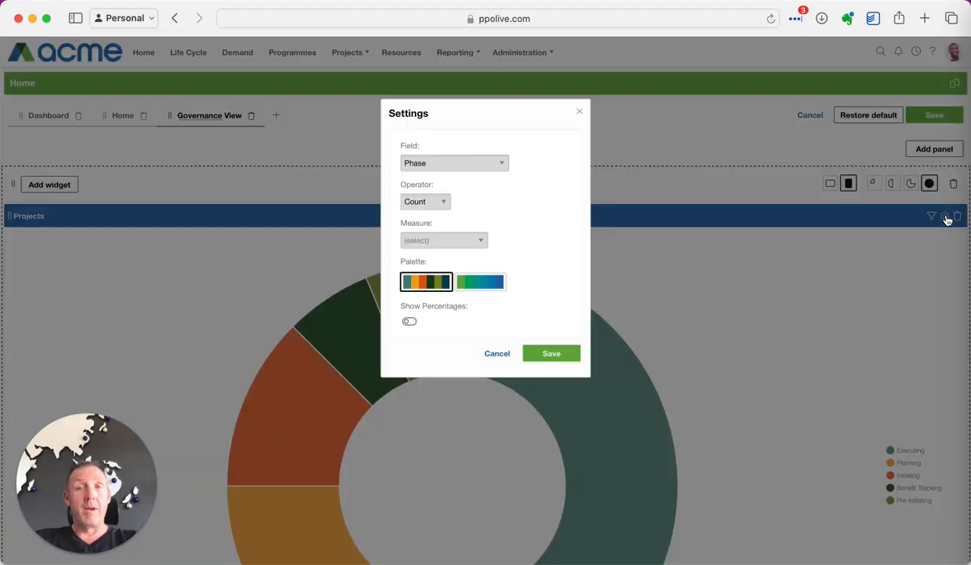
pyautogui.click(458, 160)
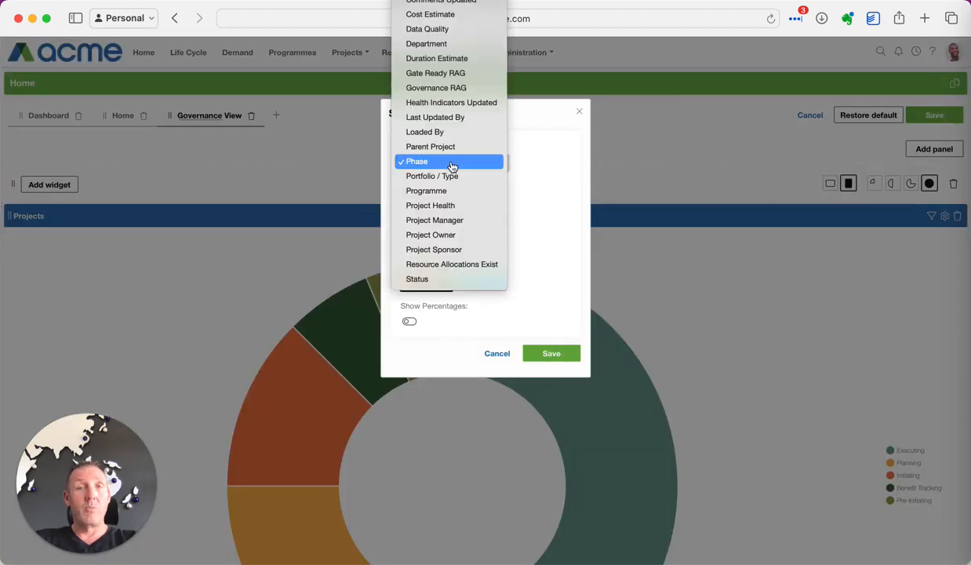
pyautogui.click(453, 89)
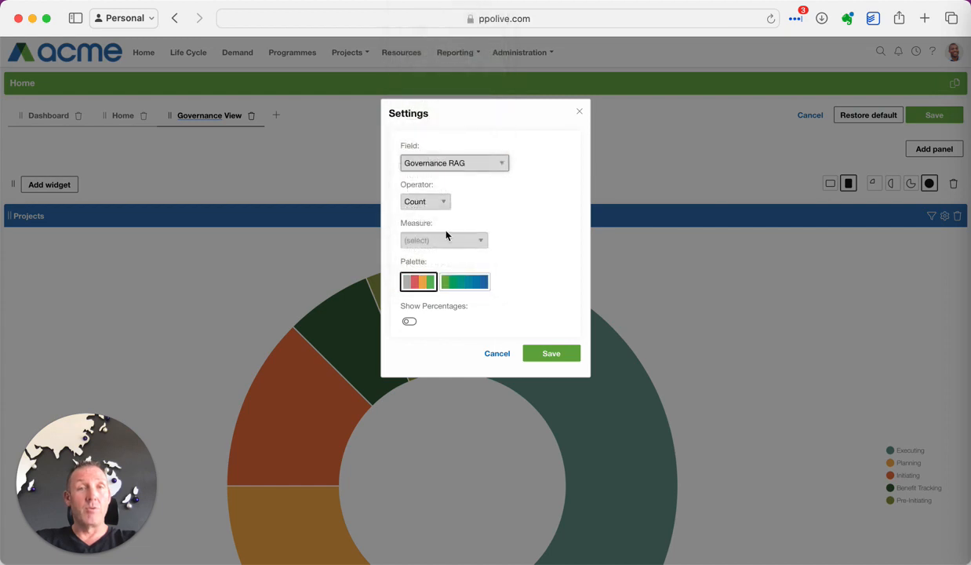
pyautogui.click(410, 324)
pyautogui.click(551, 353)
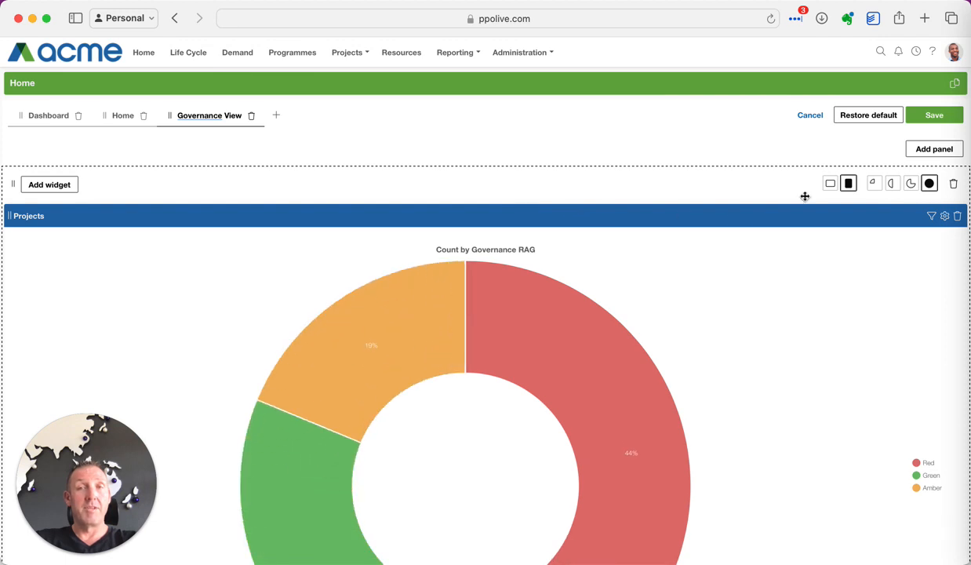
# Step: Add a Bar Chart widget based on Risks to the Governance View panel
pyautogui.click(49, 185)
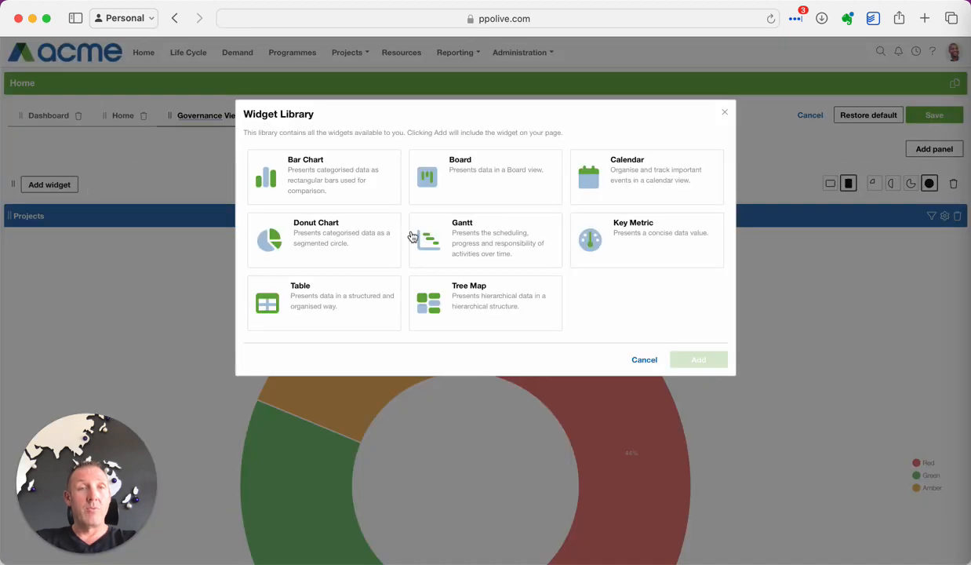
pyautogui.click(318, 183)
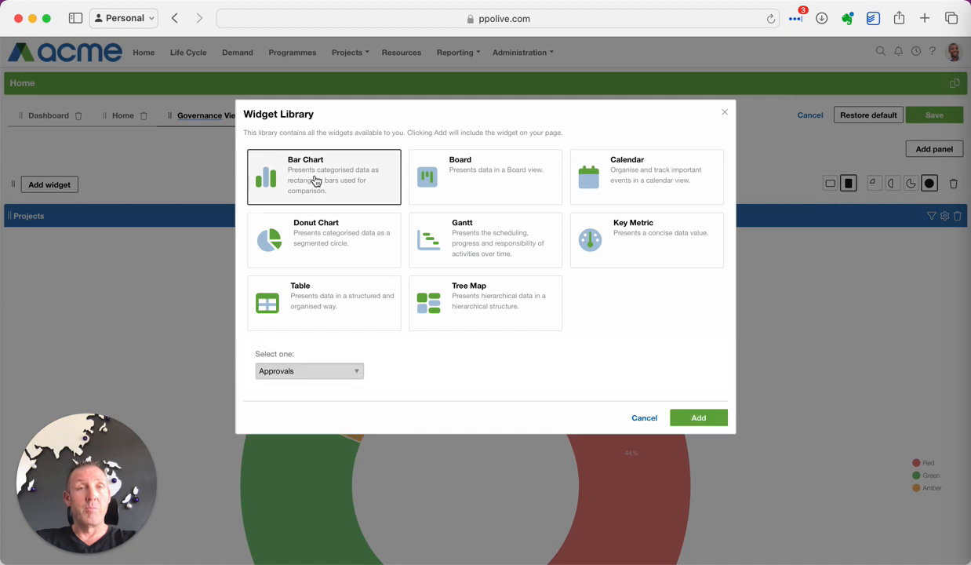
pyautogui.click(319, 372)
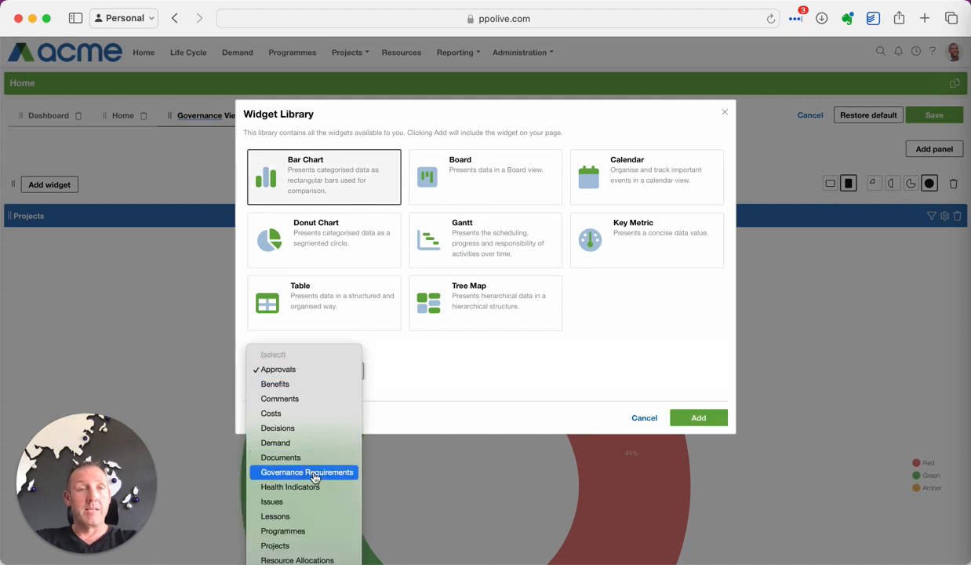
pyautogui.click(307, 538)
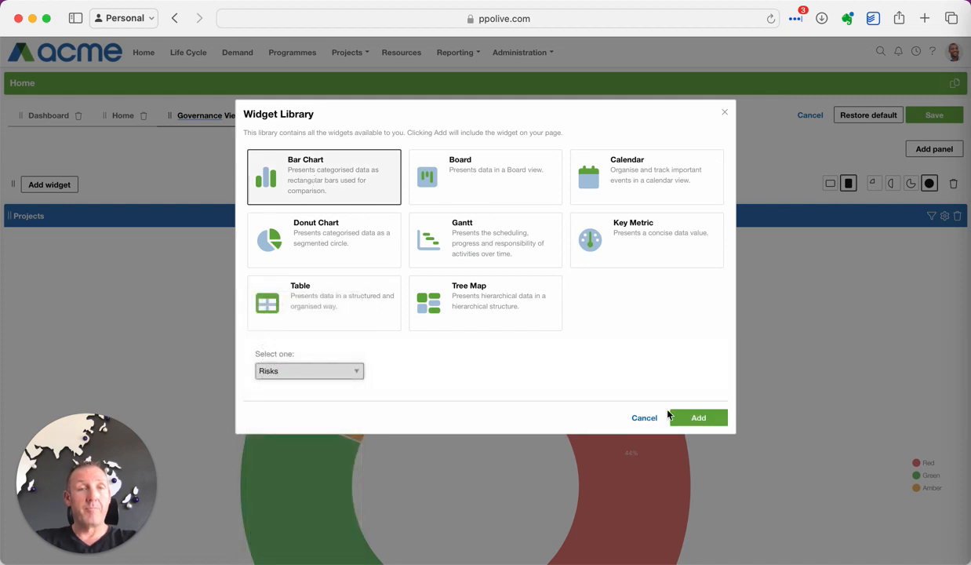
pyautogui.click(693, 421)
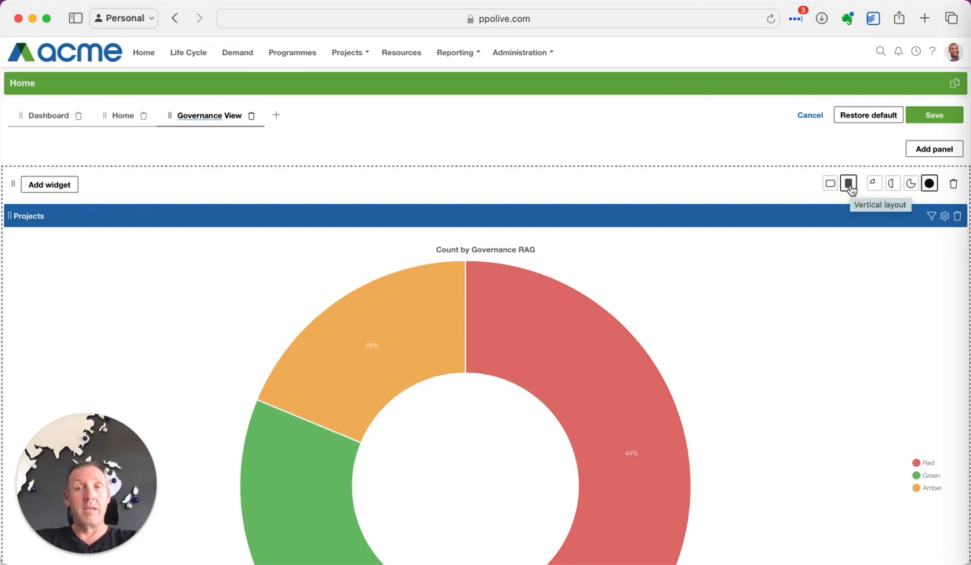
# Step: Switch the panel to horizontal layout so the Projects and Risks charts sit side by side
pyautogui.scroll(-6, 854, 279)
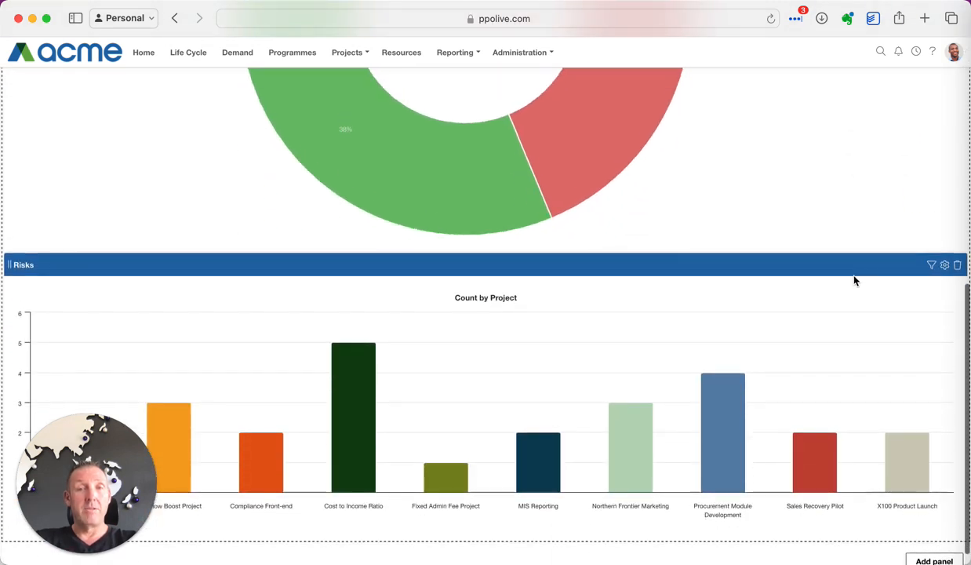
pyautogui.scroll(10, 854, 279)
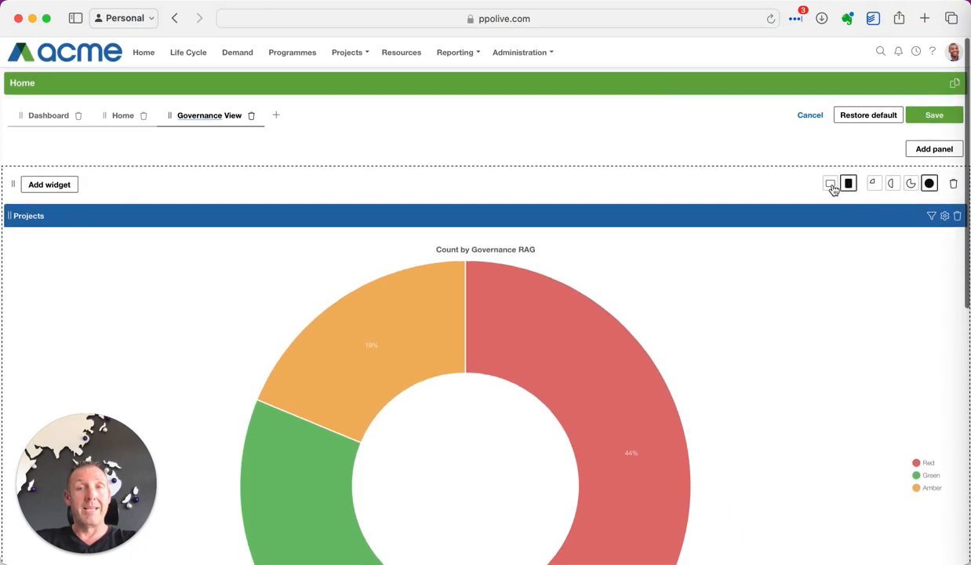
pyautogui.click(831, 185)
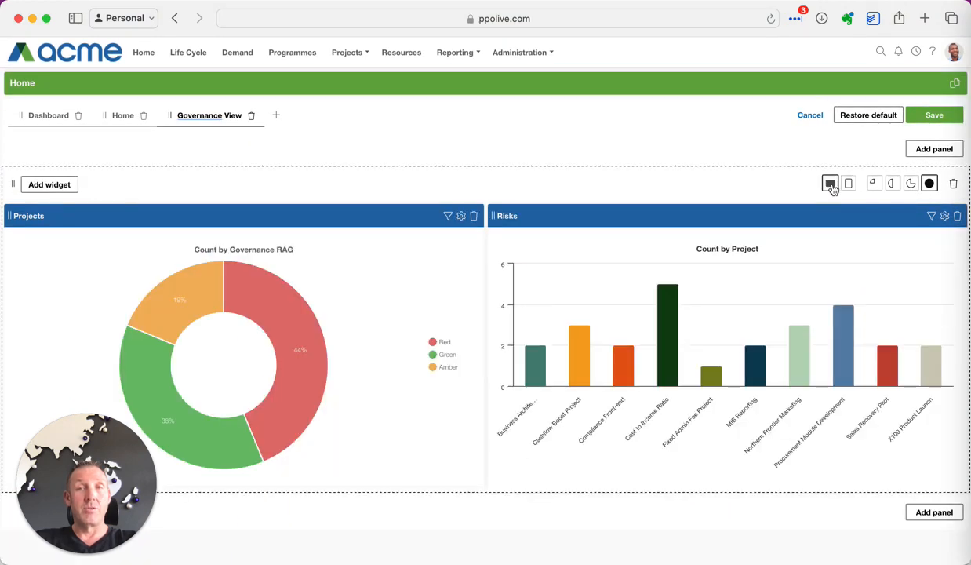
# Step: Configure the Risks bar chart with primary field RAG, secondary field Project, horizontal orientation and stacked mode, and save the settings
pyautogui.click(945, 217)
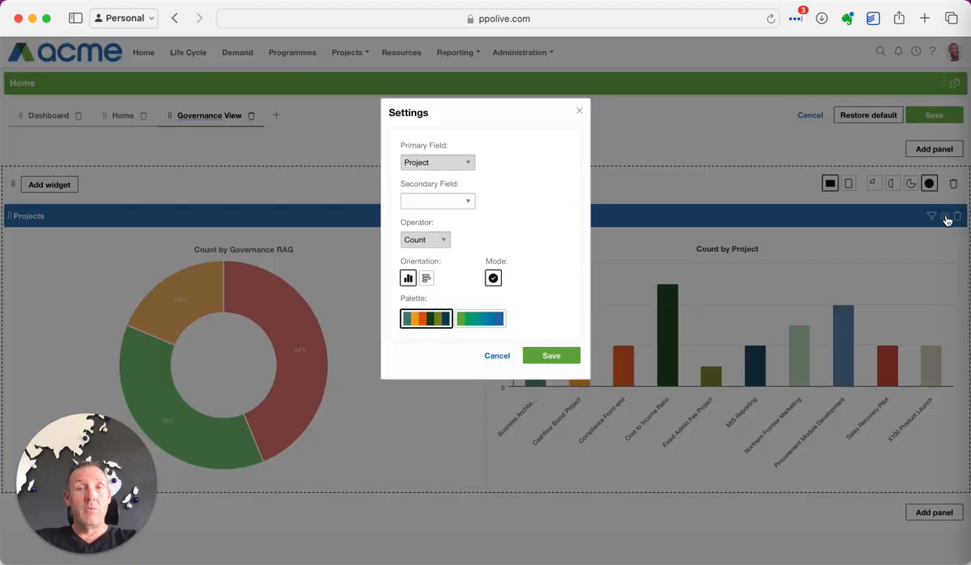
pyautogui.click(437, 162)
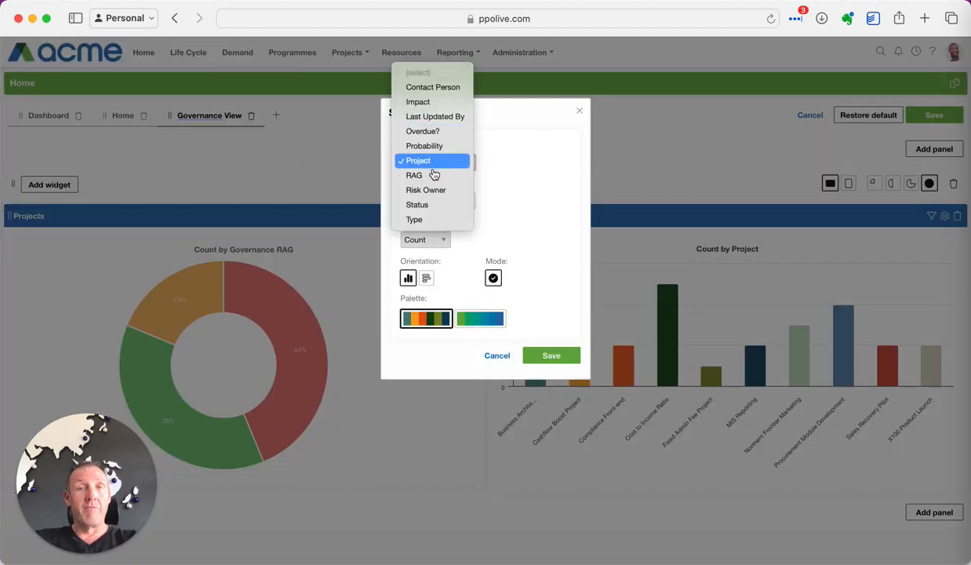
pyautogui.click(433, 174)
pyautogui.click(444, 203)
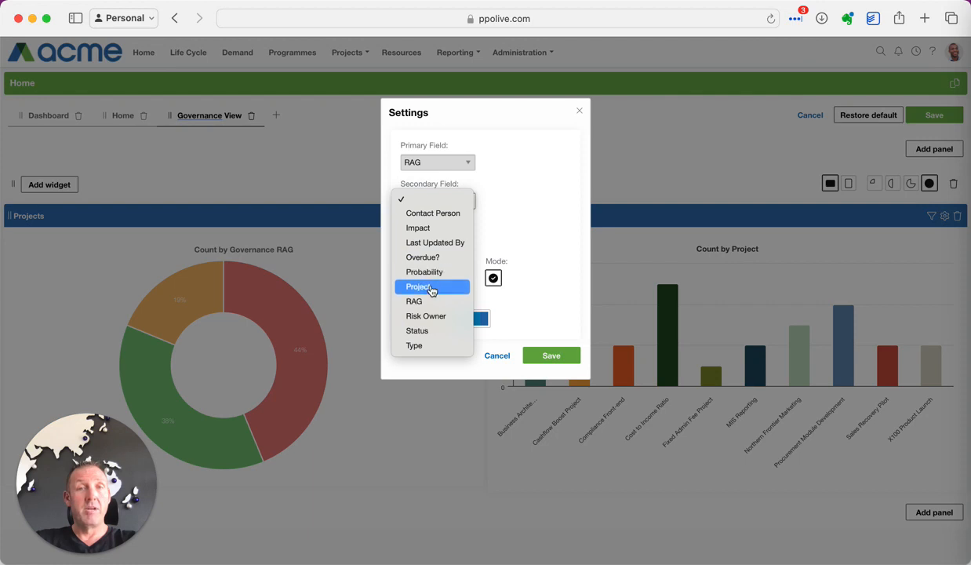
pyautogui.click(430, 287)
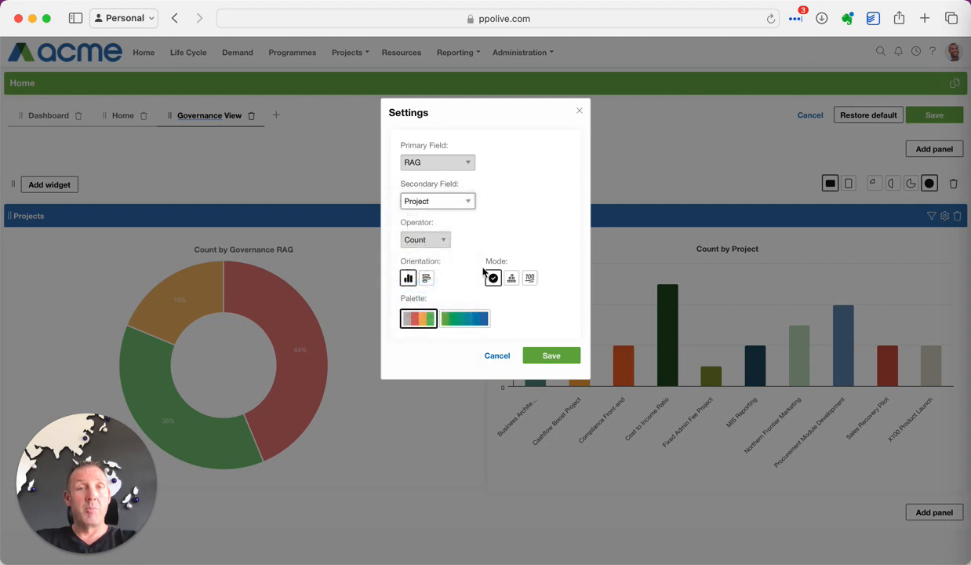
pyautogui.click(426, 278)
pyautogui.click(512, 279)
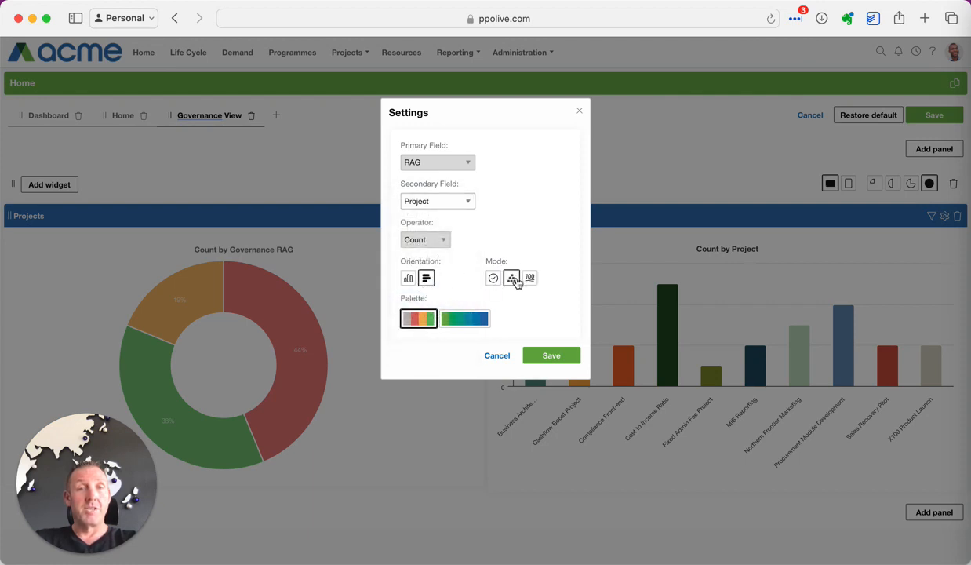
pyautogui.click(551, 355)
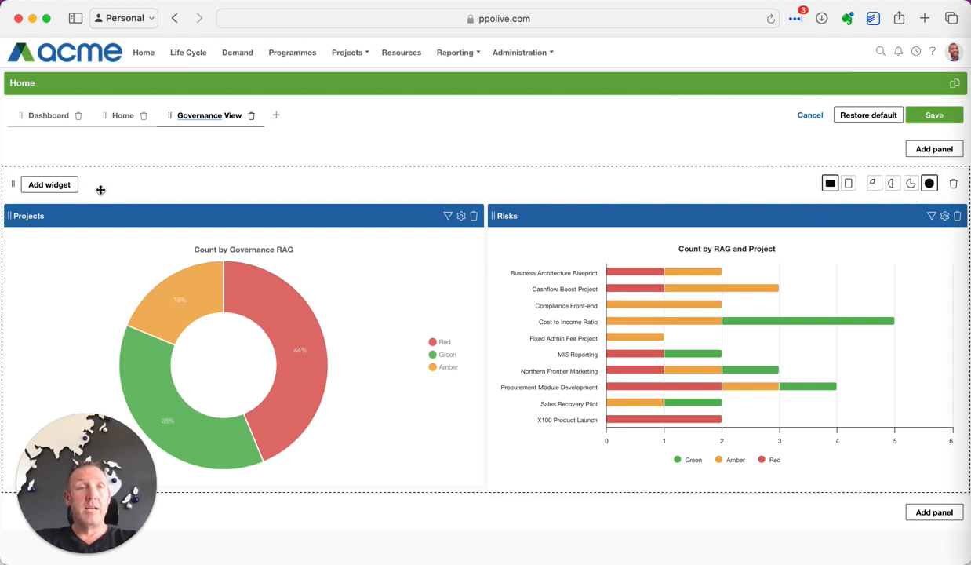
# Step: Add a Table widget based on Issues to the same panel
pyautogui.click(49, 185)
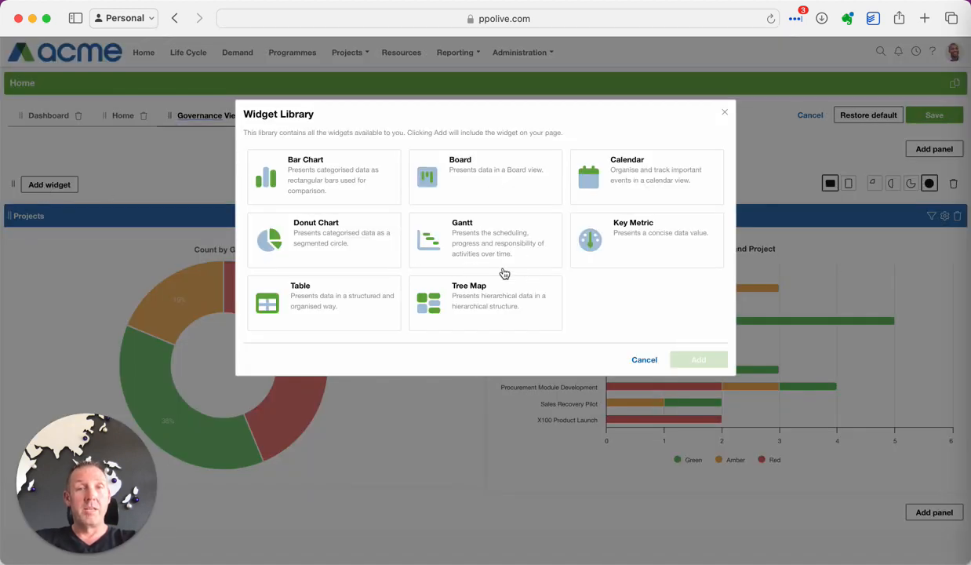
pyautogui.click(323, 289)
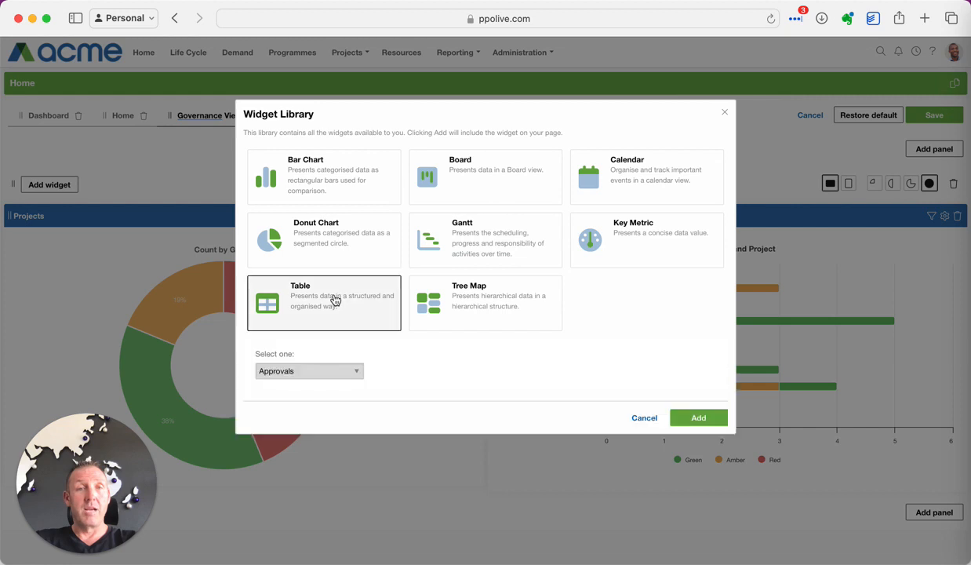
pyautogui.click(313, 372)
pyautogui.click(303, 502)
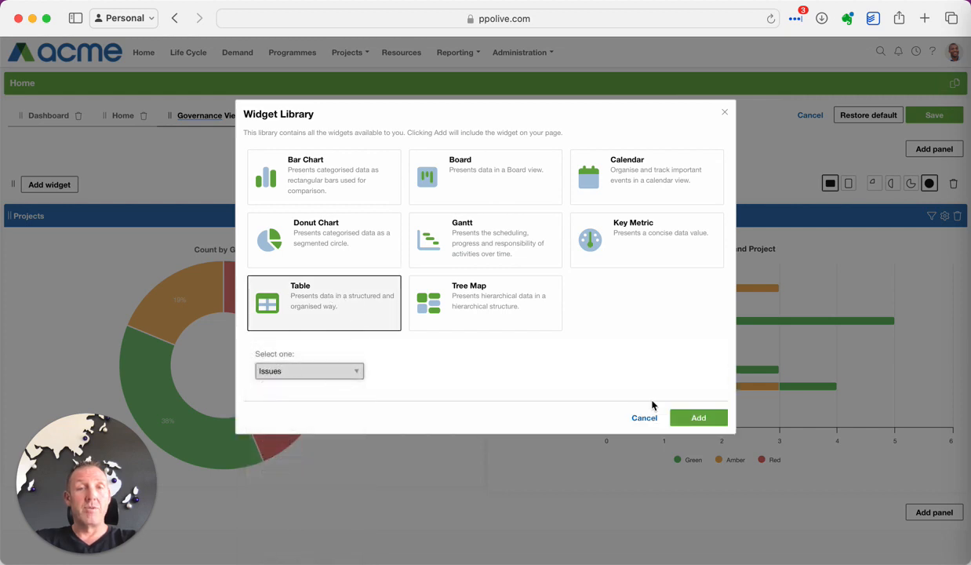
pyautogui.click(688, 418)
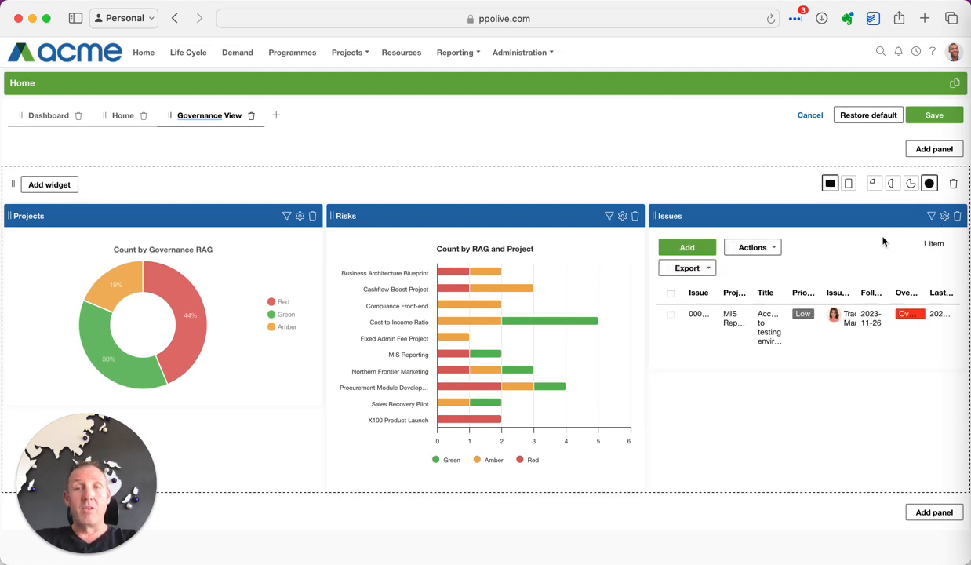
# Step: Remove the "Items related to me" filter from the Issues table and add a filter including only Priority High
pyautogui.click(931, 217)
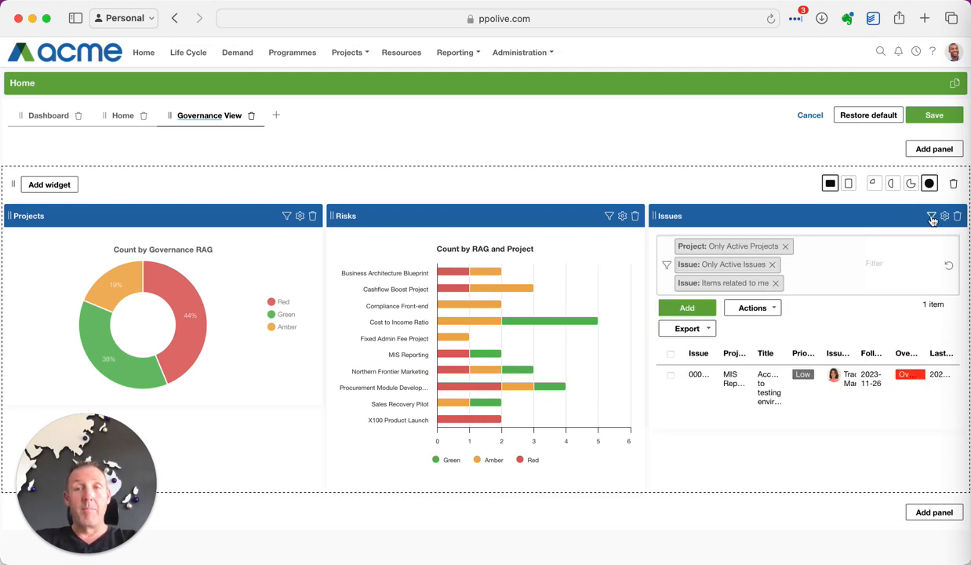
pyautogui.click(775, 284)
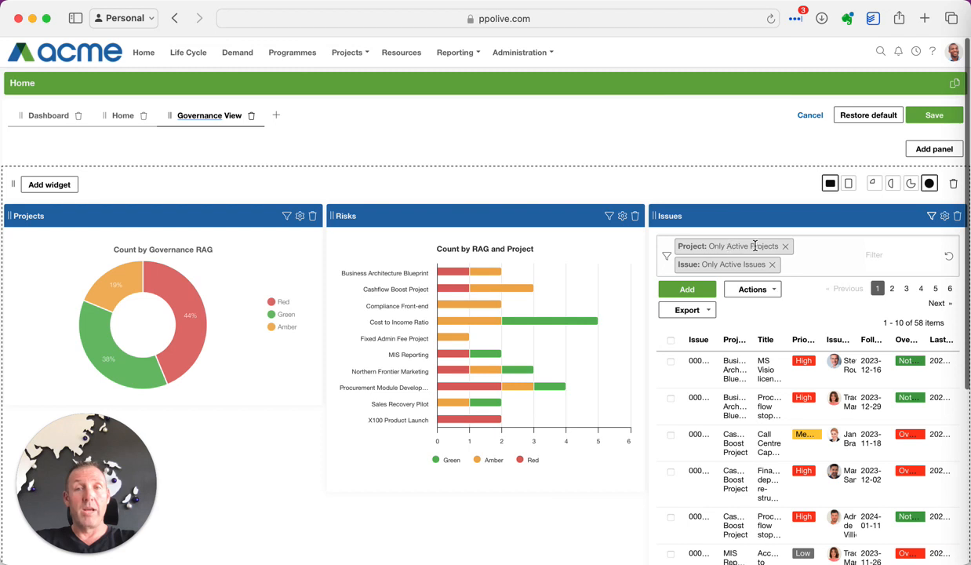
pyautogui.click(838, 247)
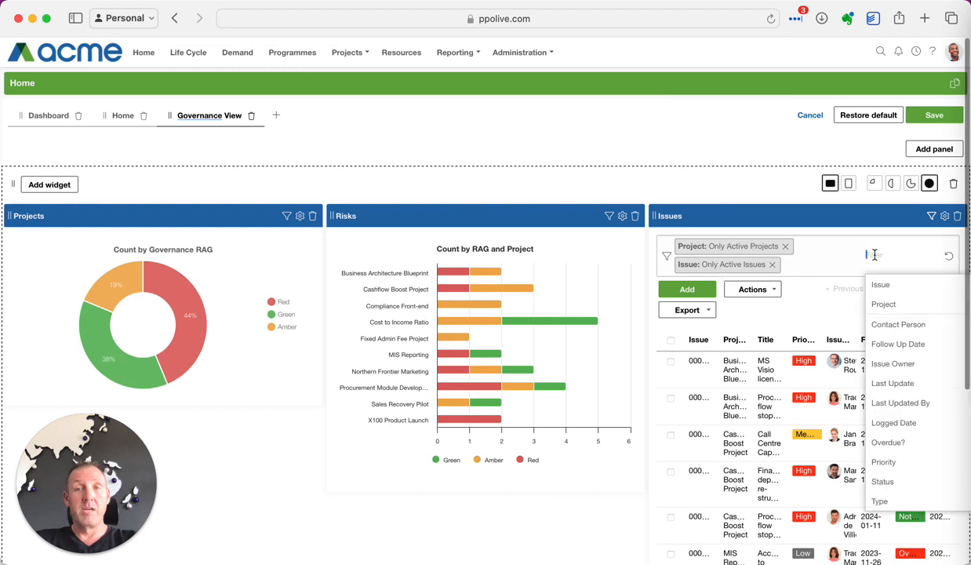
pyautogui.click(884, 462)
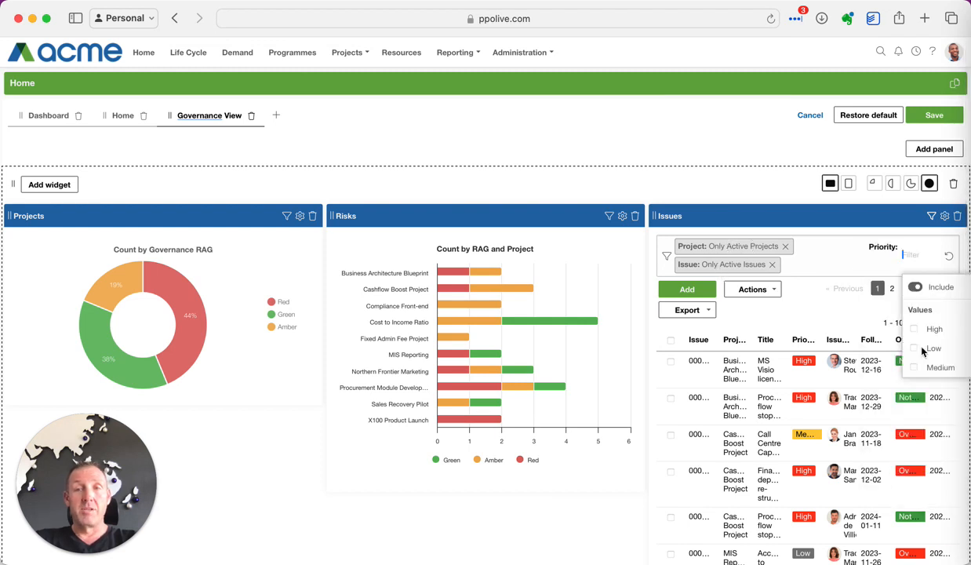
pyautogui.click(880, 331)
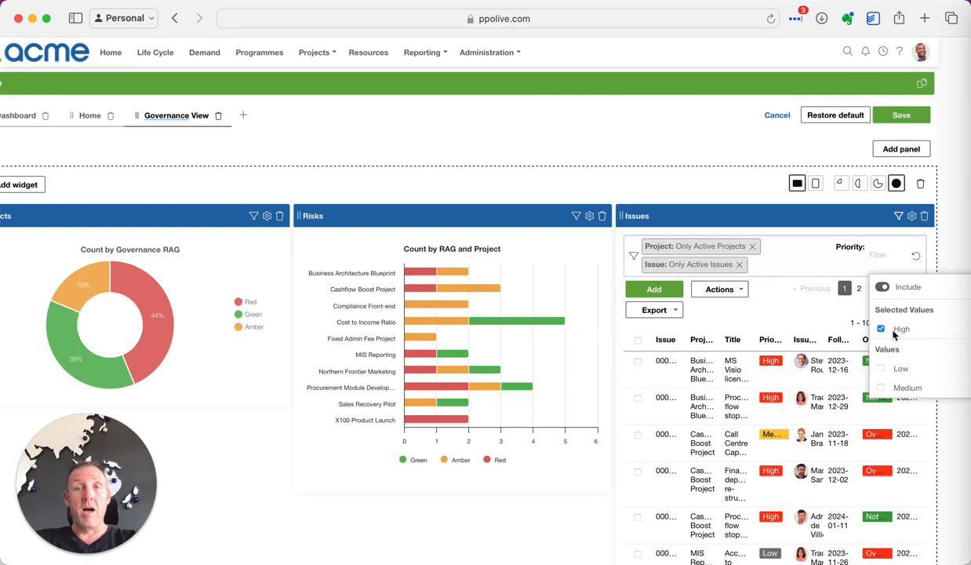
pyautogui.hscroll(1, 912, 318)
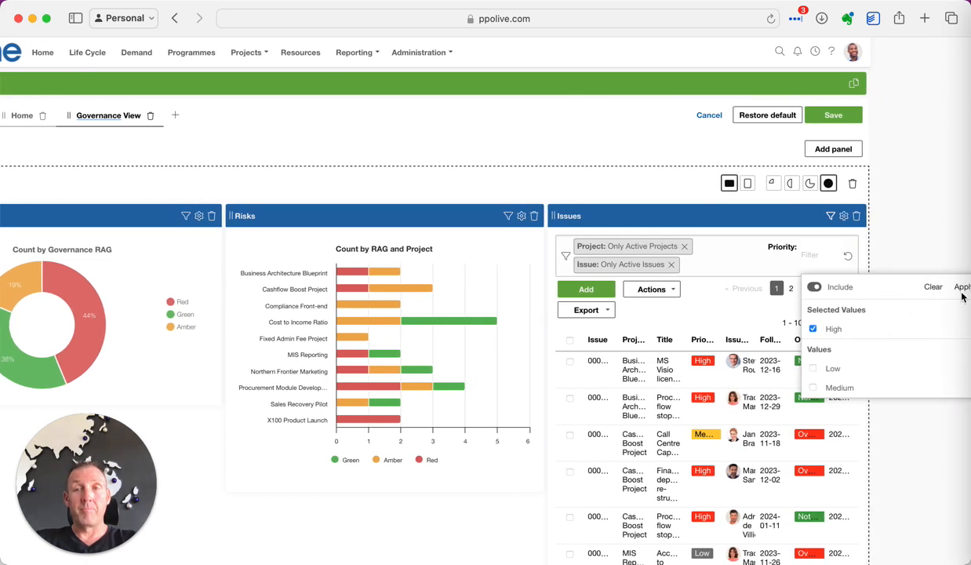
pyautogui.click(957, 287)
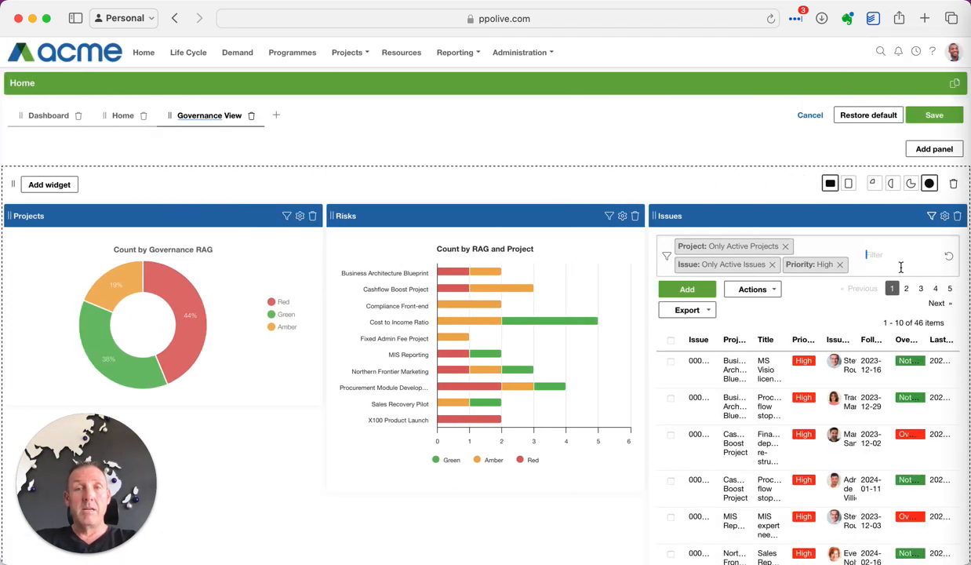
# Step: Remove the Issue, Priority and Last Update columns from the Issues table, set its page size to 20 and save the settings
pyautogui.click(945, 216)
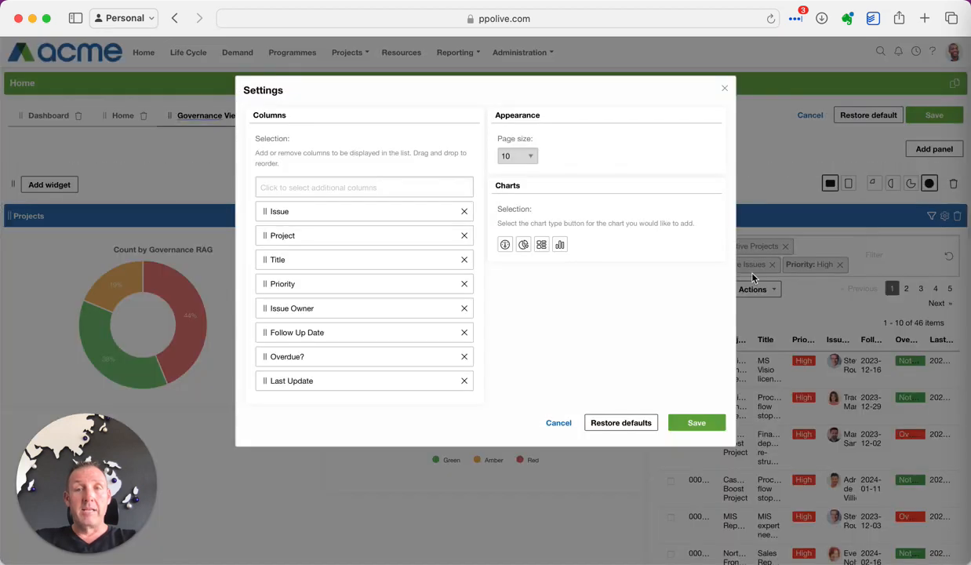
pyautogui.click(465, 212)
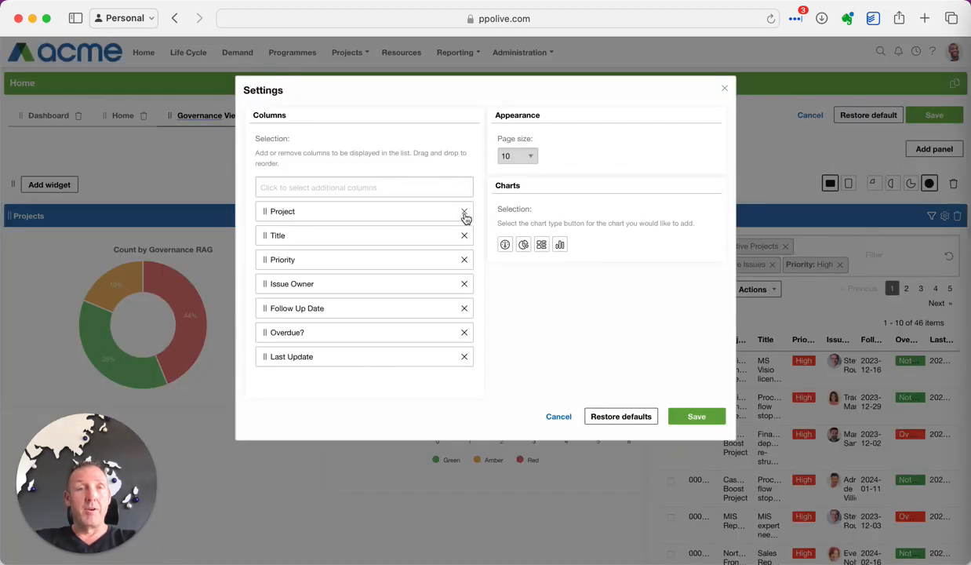
pyautogui.click(464, 260)
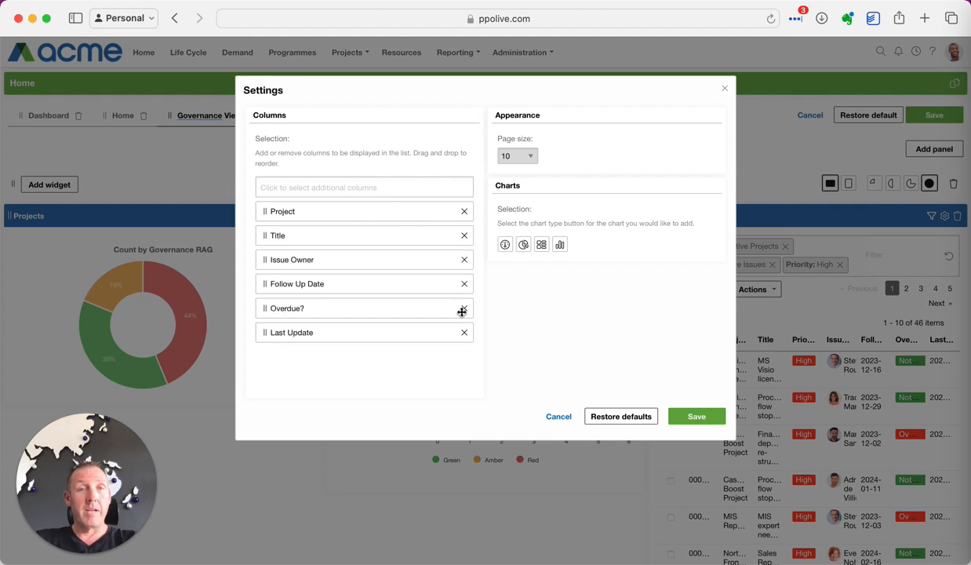
pyautogui.click(463, 333)
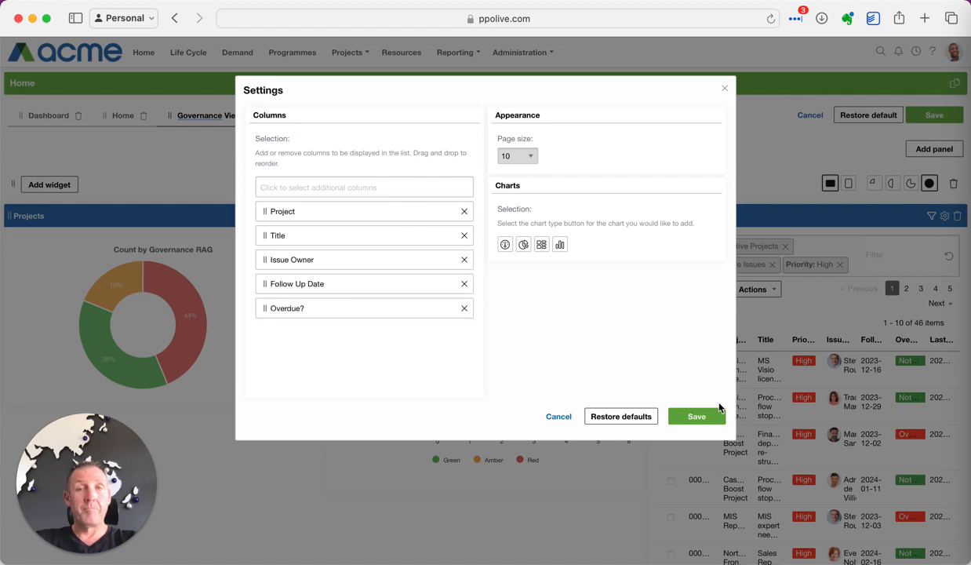
pyautogui.click(520, 156)
pyautogui.click(522, 168)
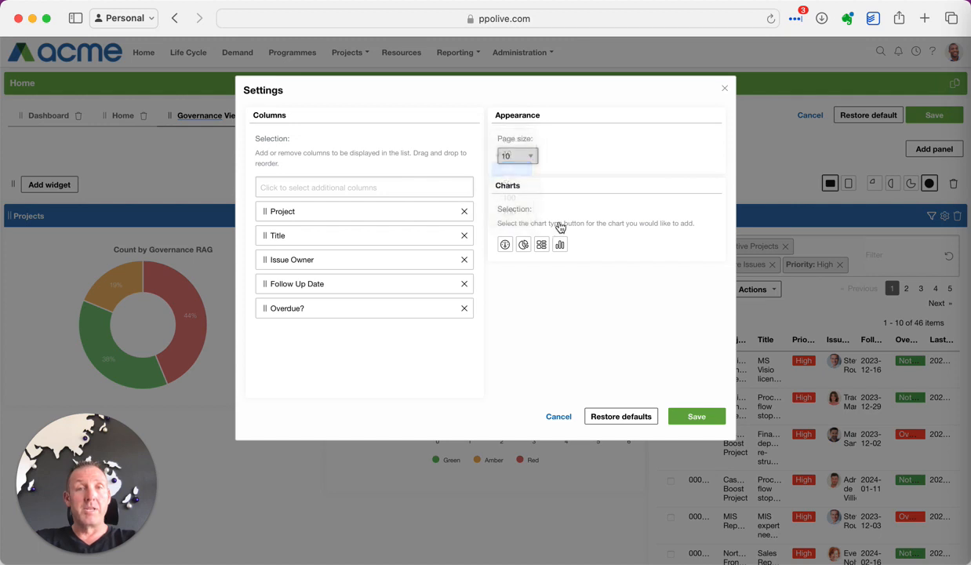
pyautogui.click(689, 418)
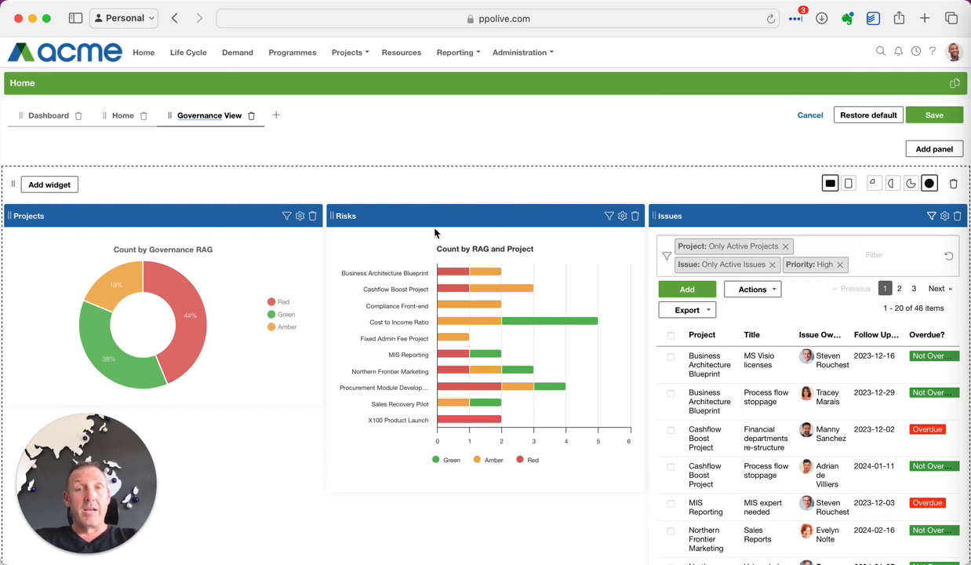
# Step: Move the Issues table between the Projects and Risks charts and rename it "High Priority Issues"
pyautogui.moveTo(435, 232); pyautogui.dragTo(339, 226)
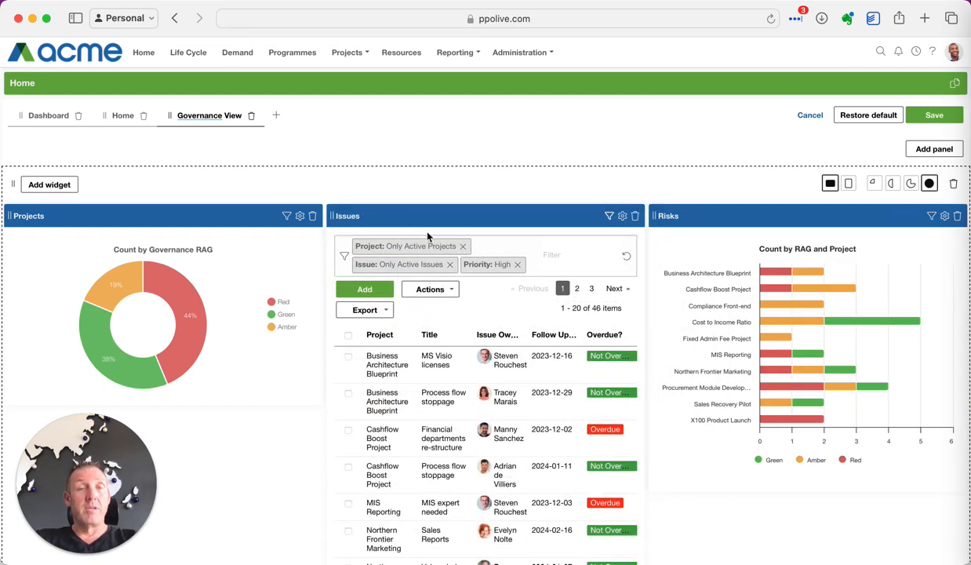
pyautogui.doubleClick(357, 218)
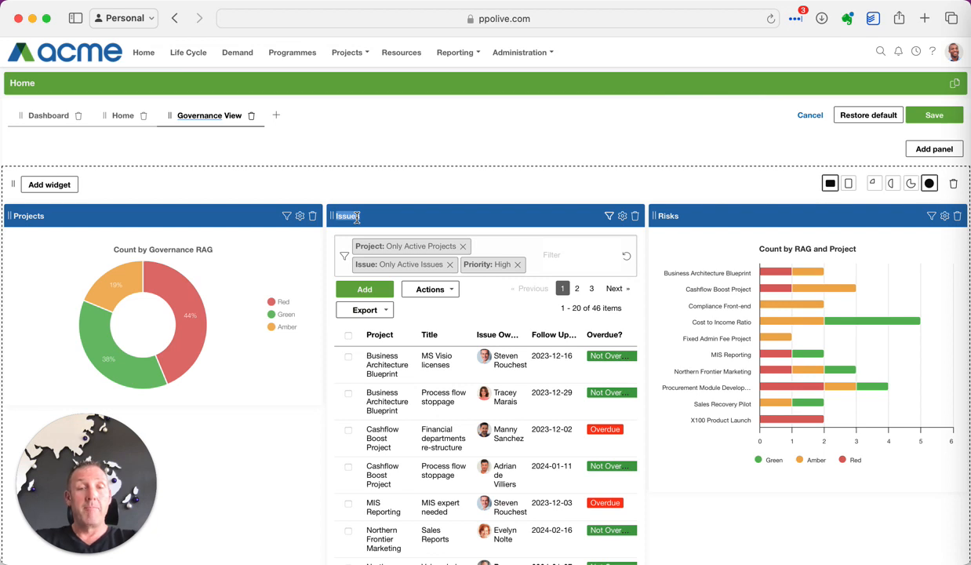
pyautogui.write('High Priority I')
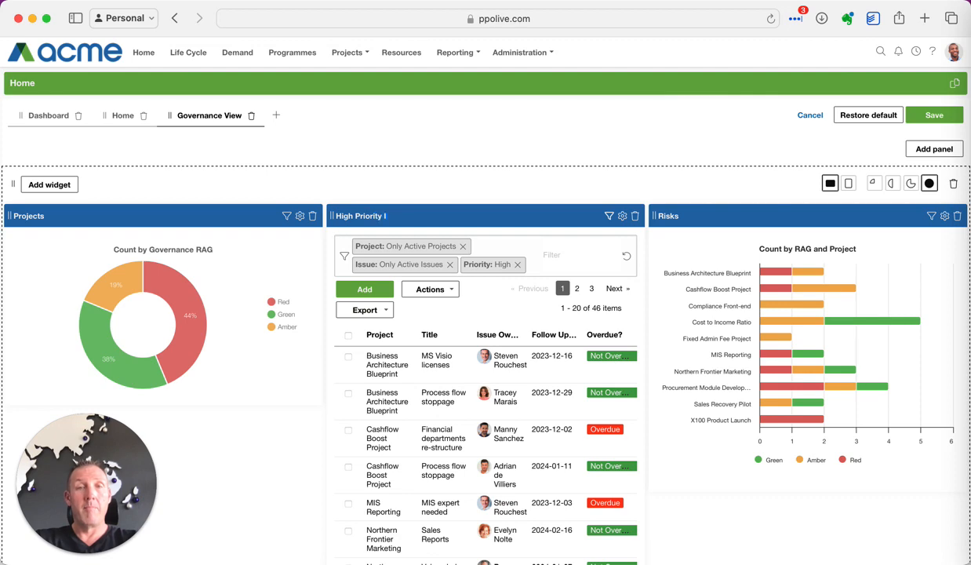
pyautogui.write('ssues')
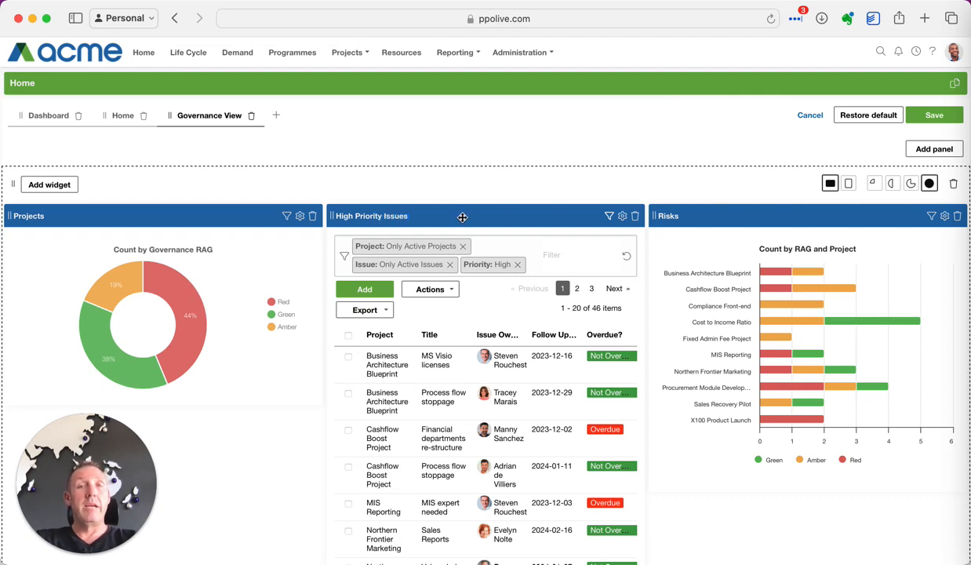
# Step: Add a new panel below the existing one and add a Board widget based on Demand to it
pyautogui.scroll(-5, 813, 265)
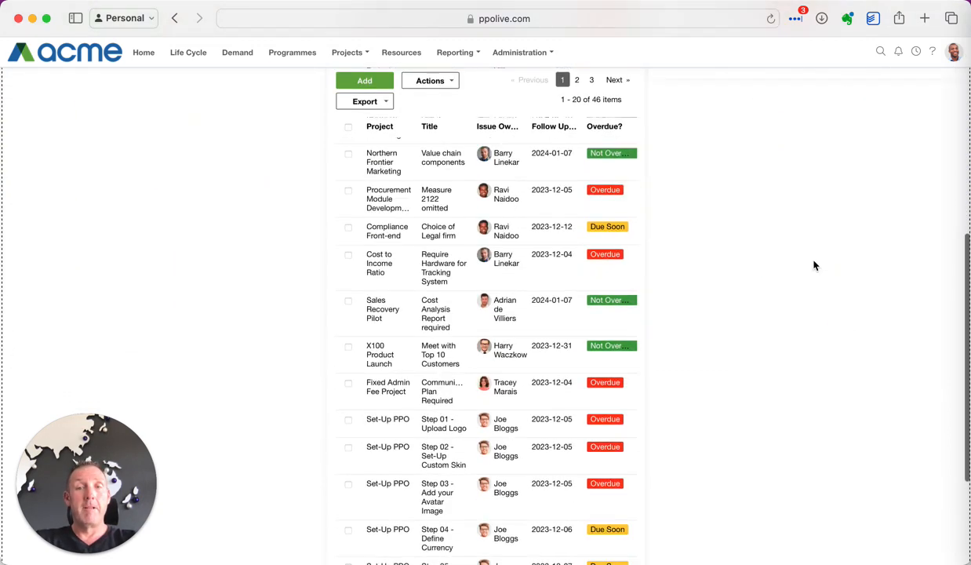
pyautogui.scroll(-7, 813, 265)
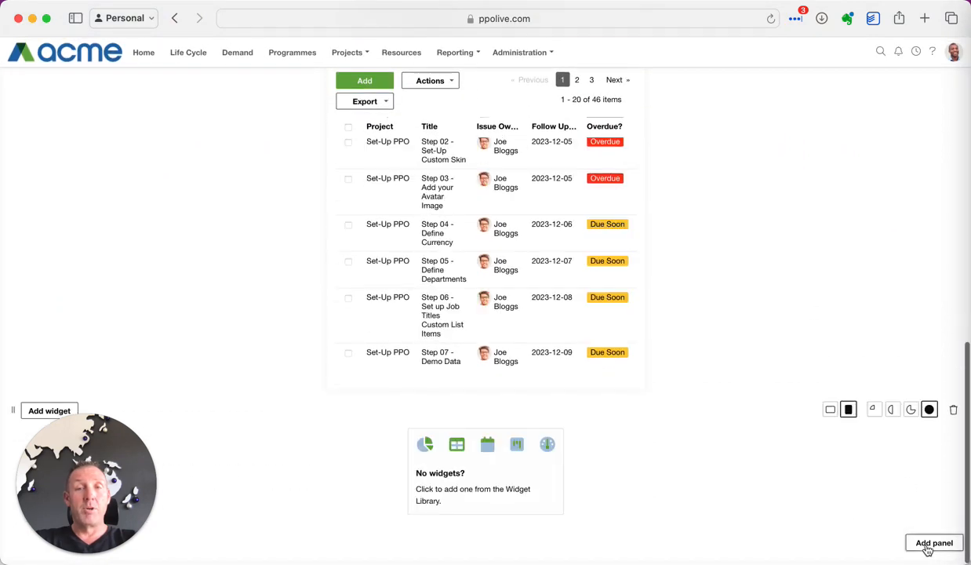
pyautogui.click(928, 548)
pyautogui.click(471, 444)
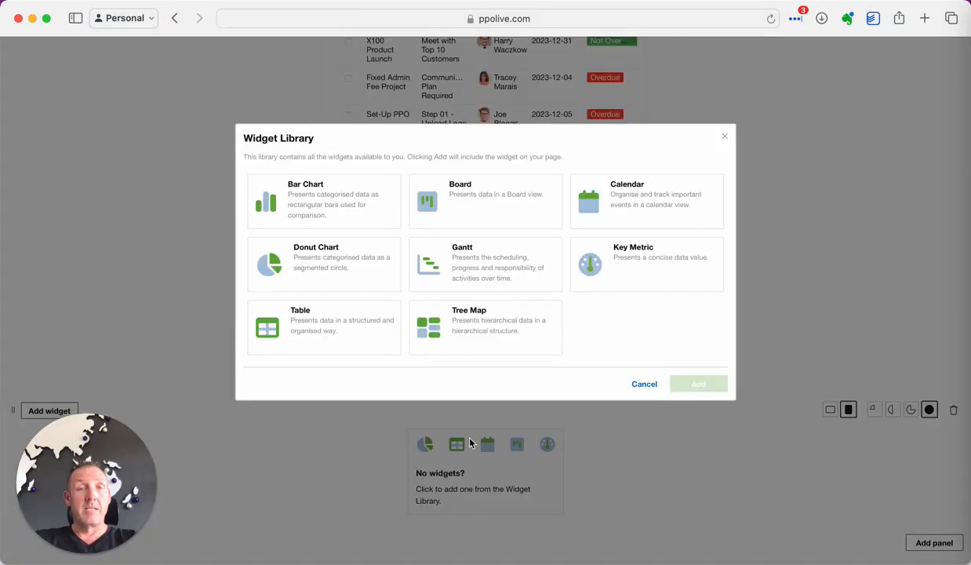
pyautogui.click(471, 194)
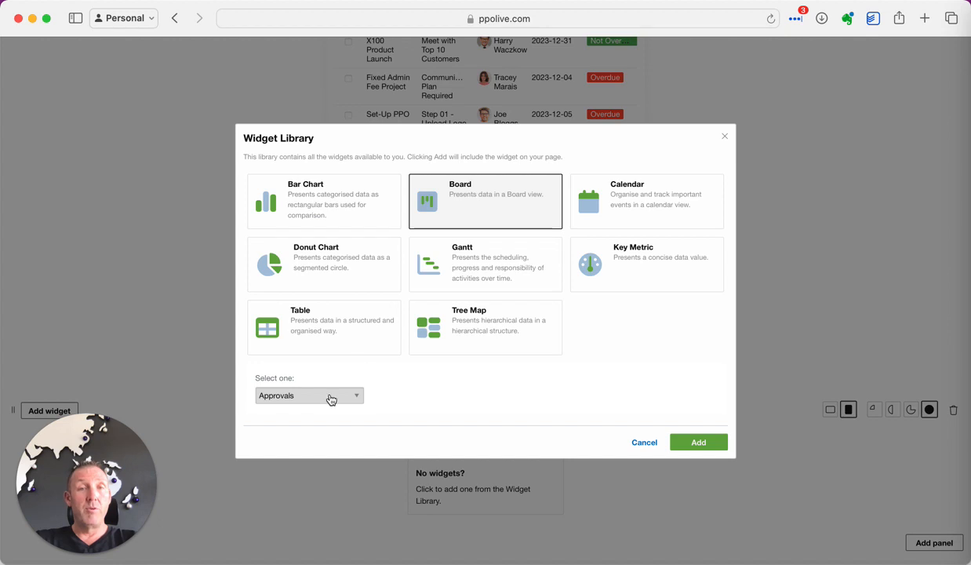
pyautogui.click(319, 387)
pyautogui.moveTo(308, 561)
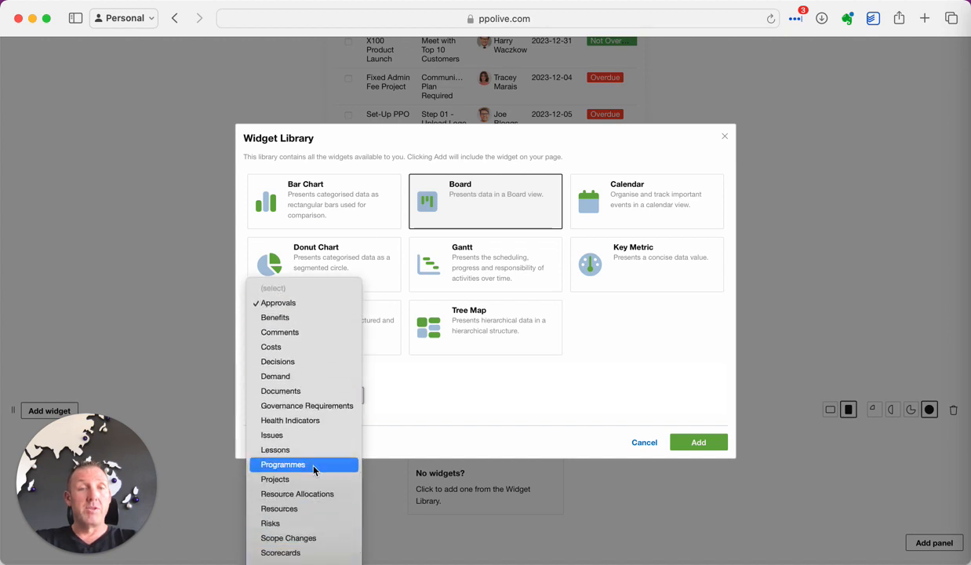
pyautogui.click(304, 376)
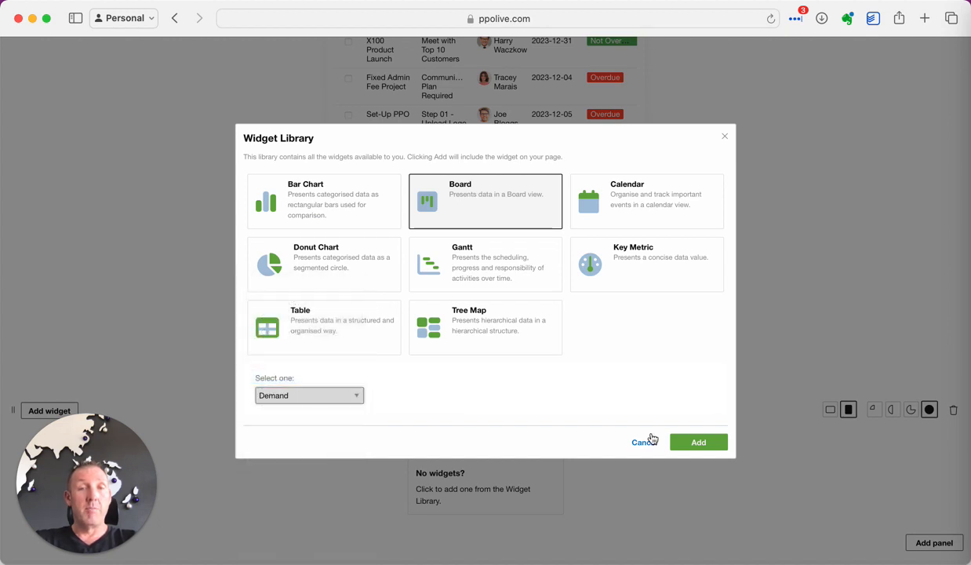
pyautogui.click(695, 443)
# Step: In the Demand board's settings, group the cards by Demand Owner and set Status as the workflow field
pyautogui.scroll(-10, 655, 471)
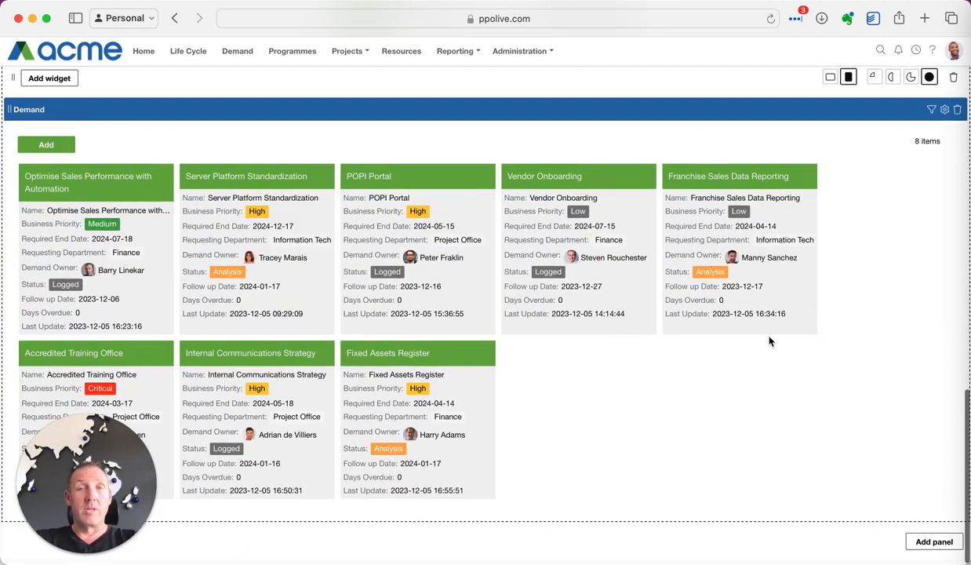
pyautogui.click(952, 49)
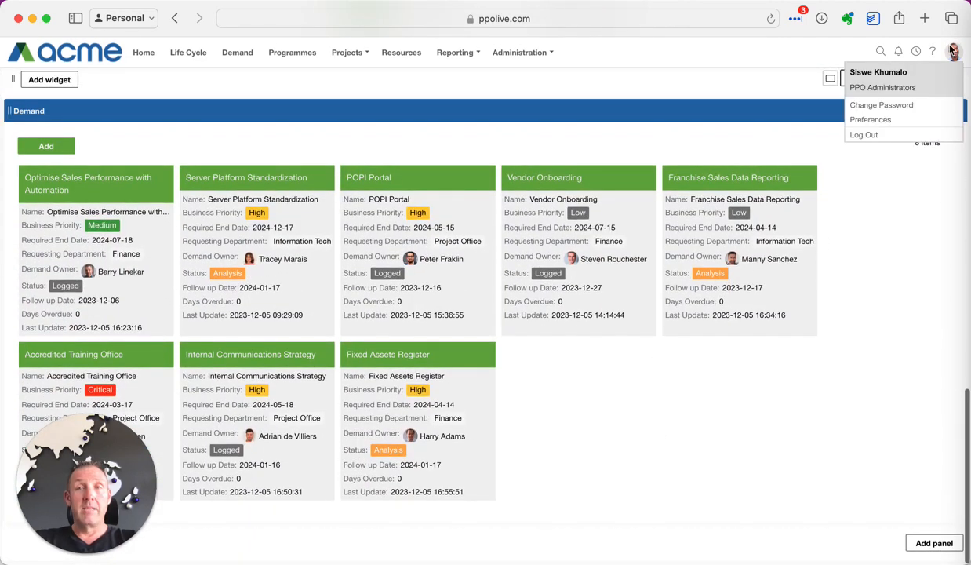
pyautogui.click(795, 118)
pyautogui.click(945, 112)
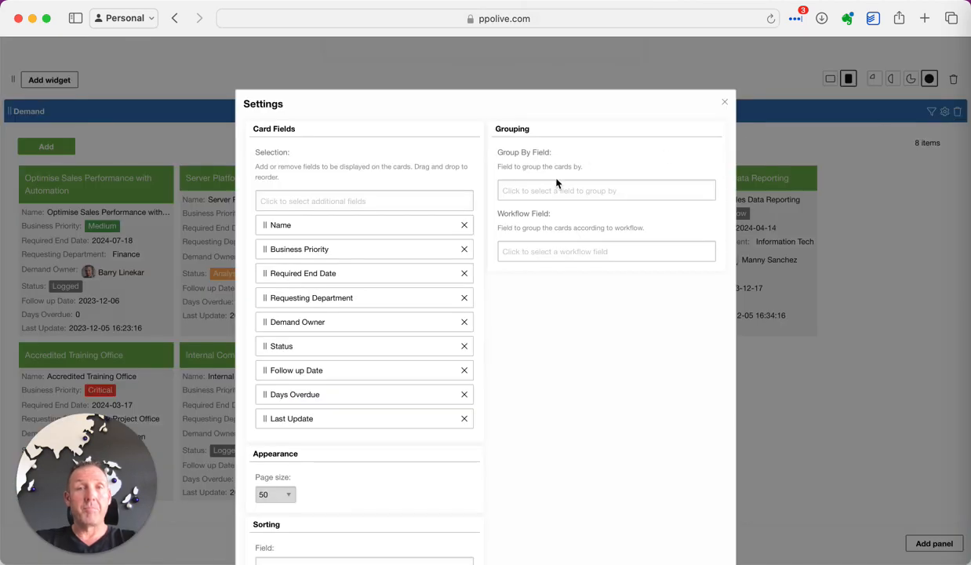
pyautogui.click(539, 190)
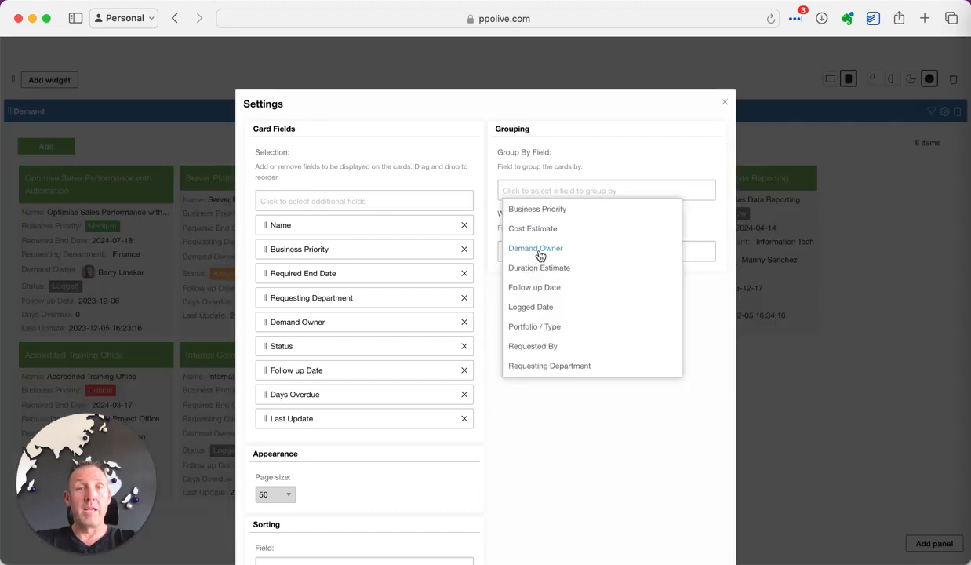
pyautogui.click(538, 250)
pyautogui.click(525, 278)
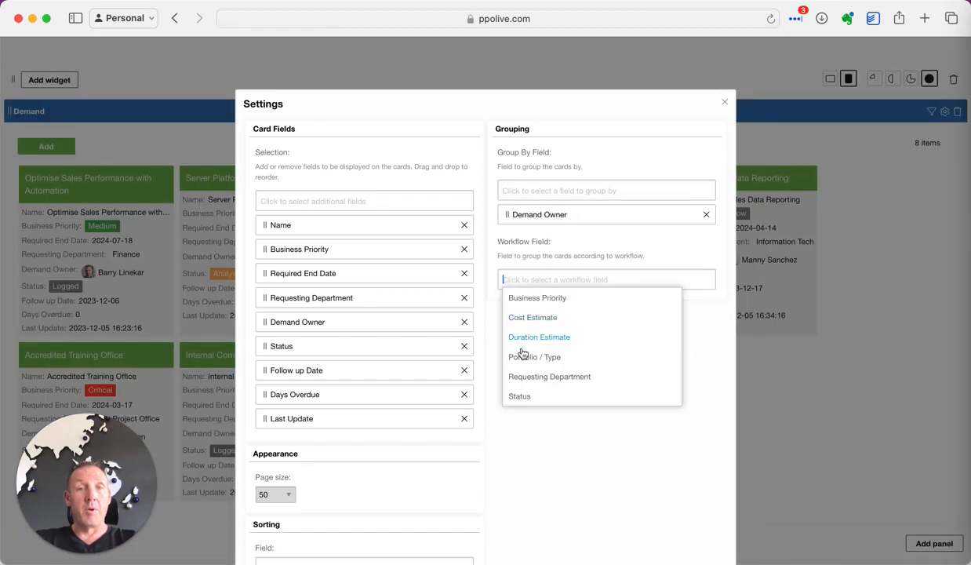
pyautogui.click(517, 396)
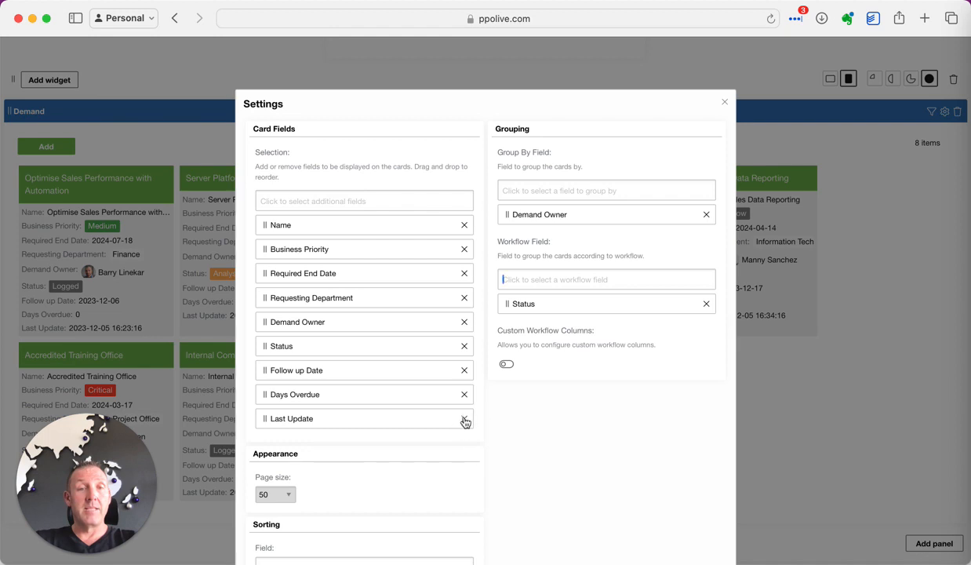
# Step: Remove the Demand Owner, Status and Last Update card fields, sort the cards by Age, and save the board settings
pyautogui.click(464, 328)
pyautogui.click(464, 322)
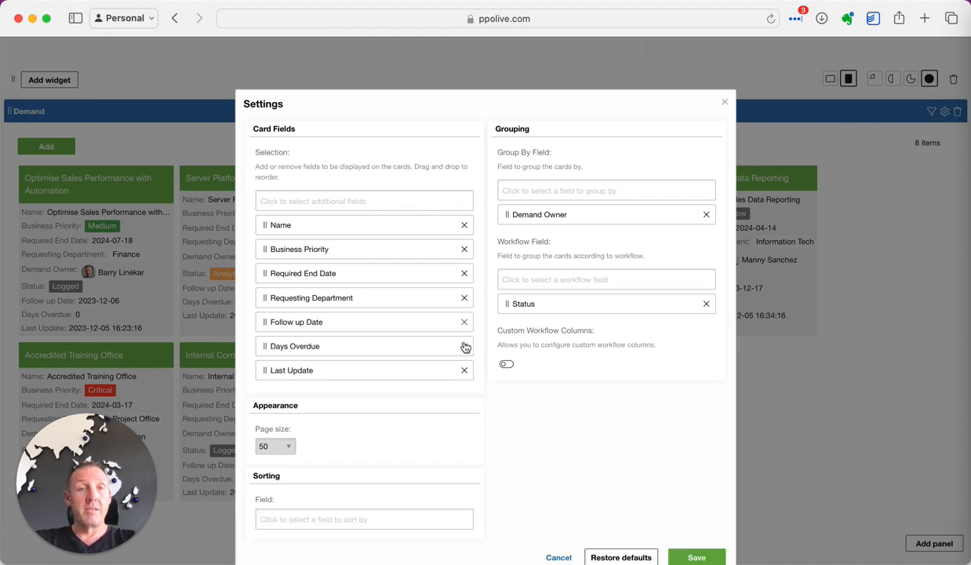
pyautogui.click(465, 370)
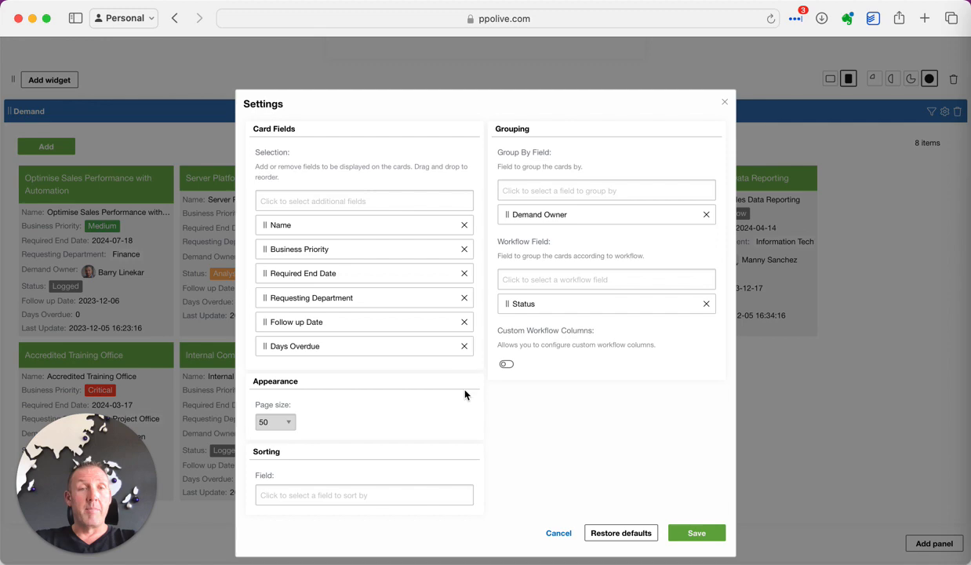
pyautogui.click(340, 495)
pyautogui.click(301, 519)
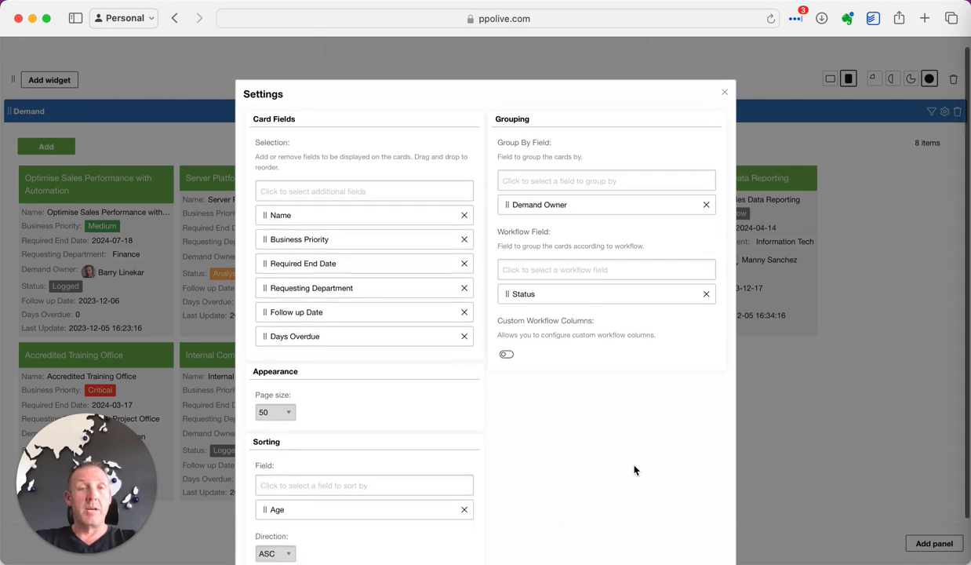
pyautogui.scroll(-2, 658, 502)
pyautogui.click(695, 541)
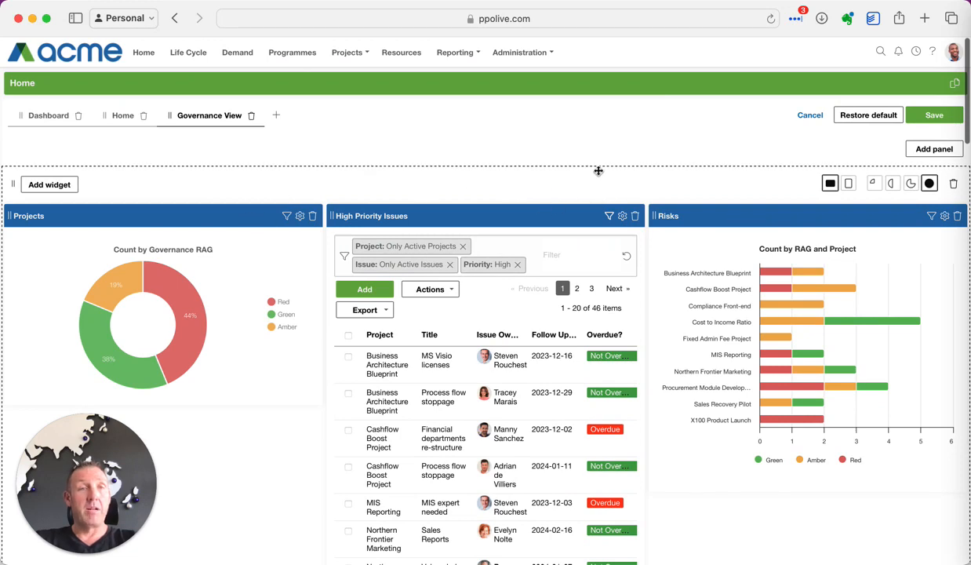
# Step: Set the High Priority Issues table's page size to 10 and save the edited home page layout
pyautogui.scroll(-10, 642, 160)
pyautogui.scroll(-5, 601, 370)
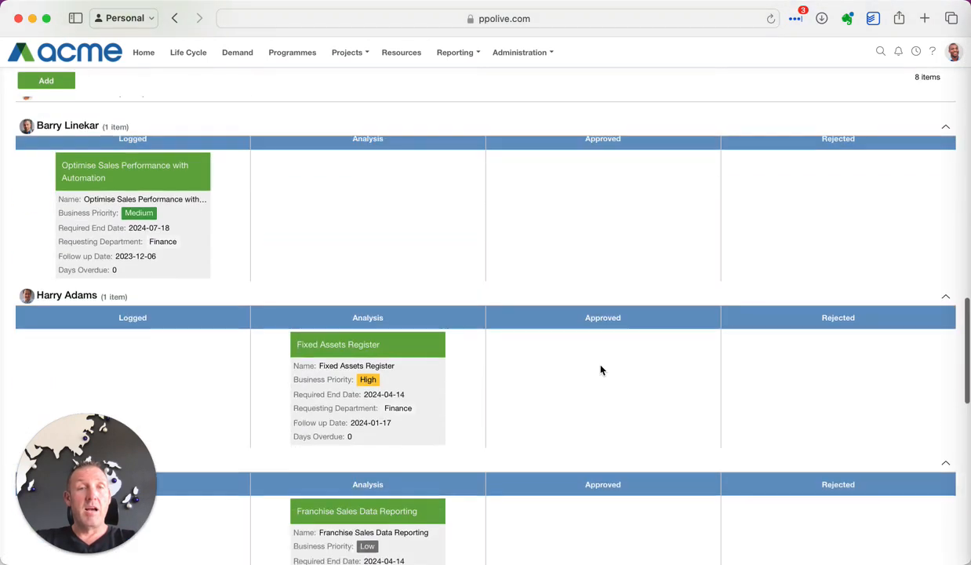
pyautogui.scroll(4, 572, 333)
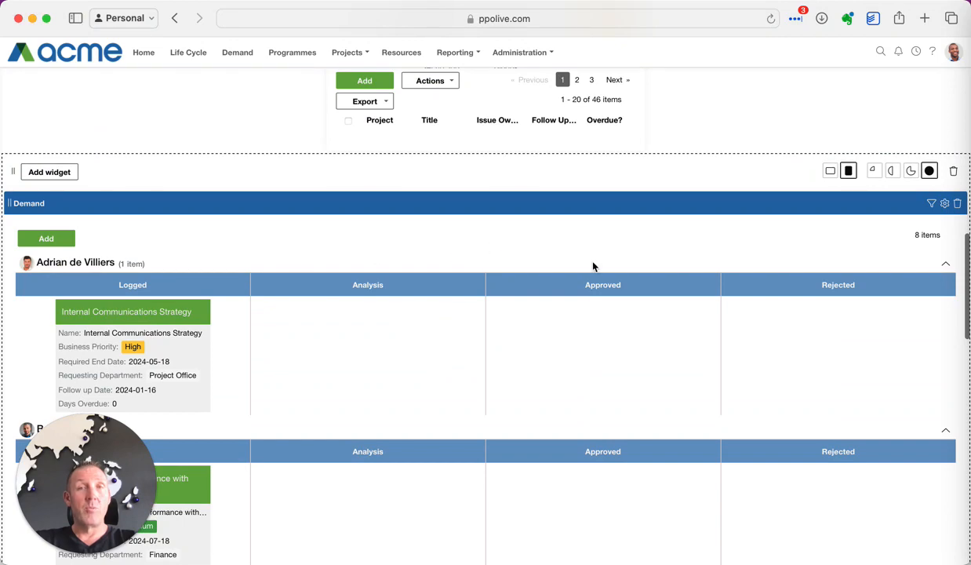
pyautogui.scroll(5, 593, 266)
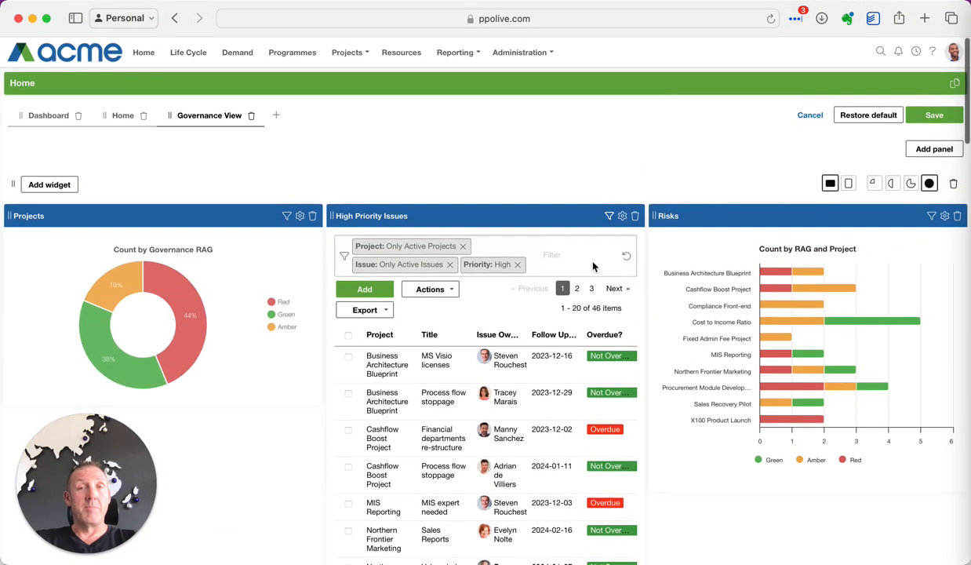
pyautogui.click(624, 217)
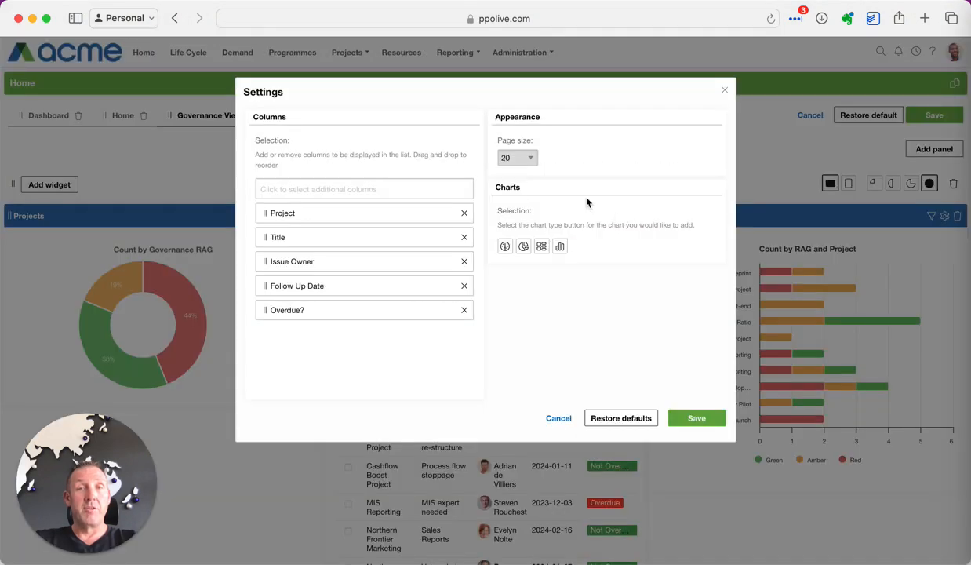
pyautogui.click(527, 158)
pyautogui.click(525, 151)
pyautogui.click(696, 417)
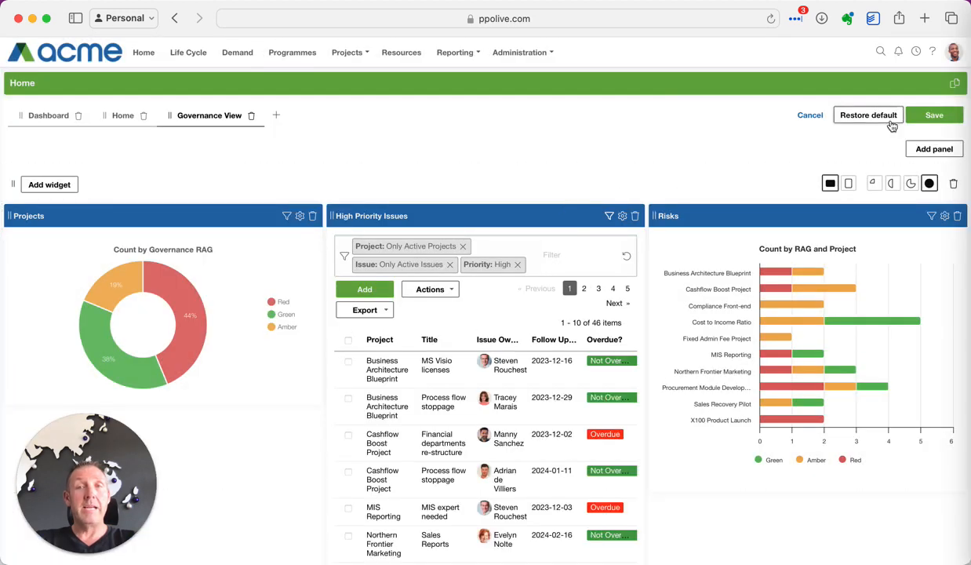
pyautogui.click(933, 115)
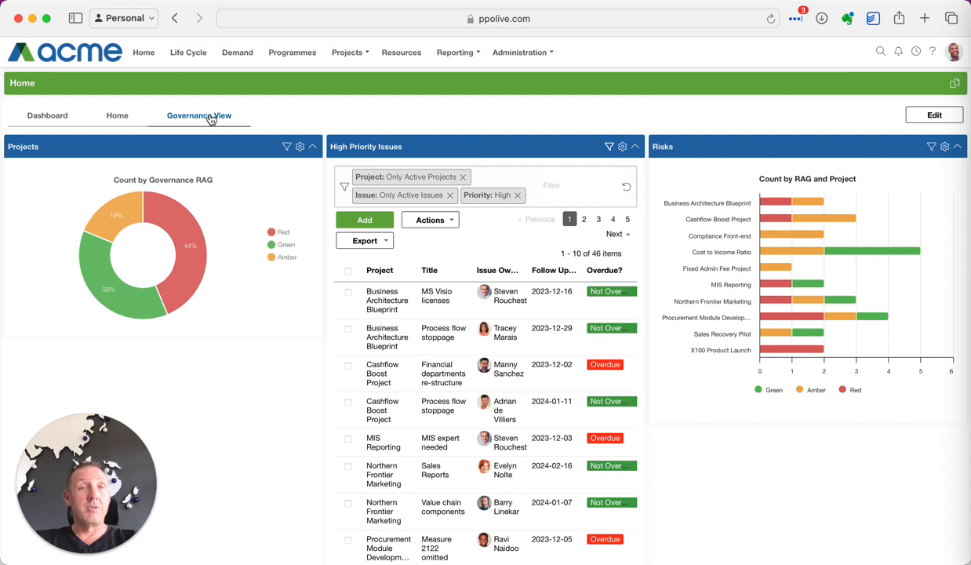
# Step: View the Dashboard tab and open the Home page's default settings in Widget Configuration
pyautogui.click(55, 121)
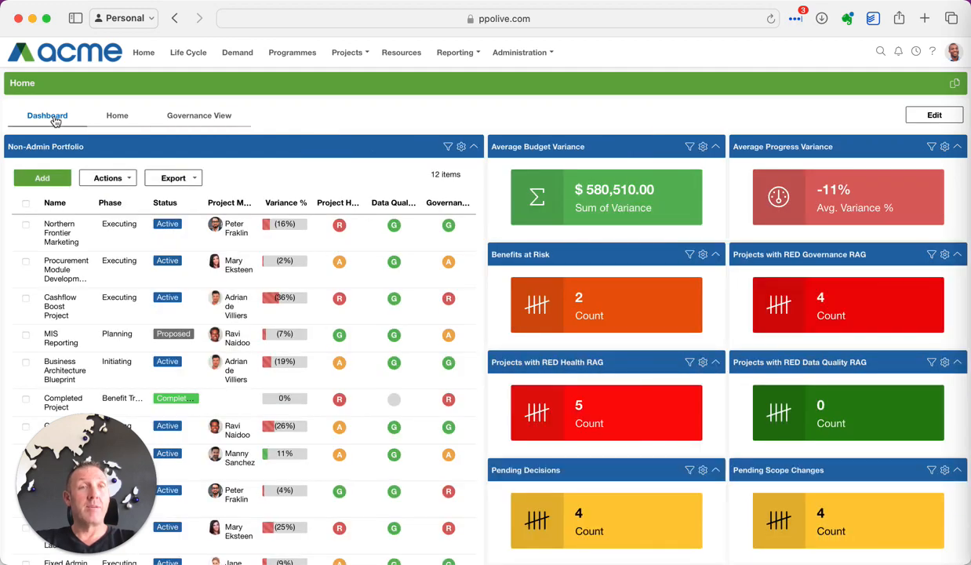
pyautogui.click(518, 52)
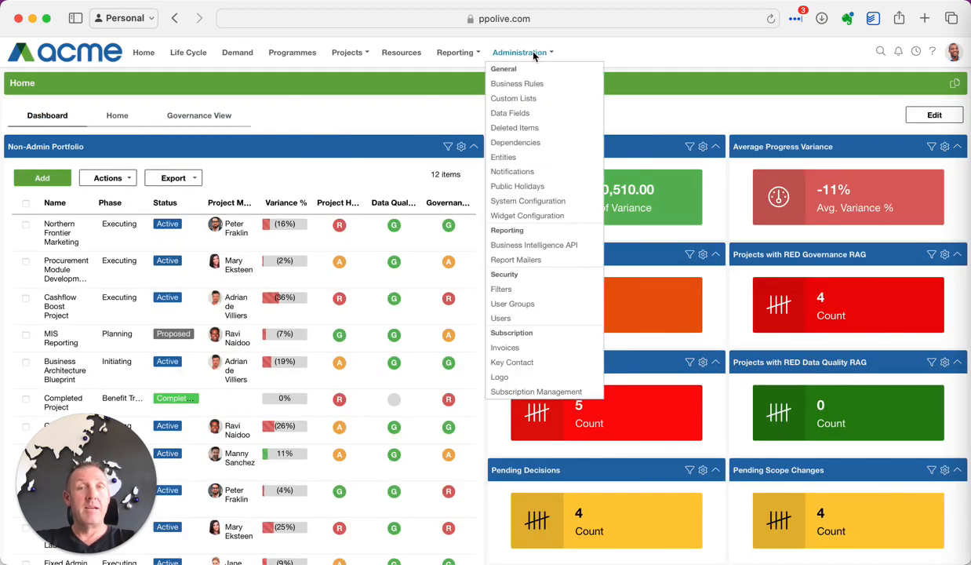
pyautogui.click(516, 216)
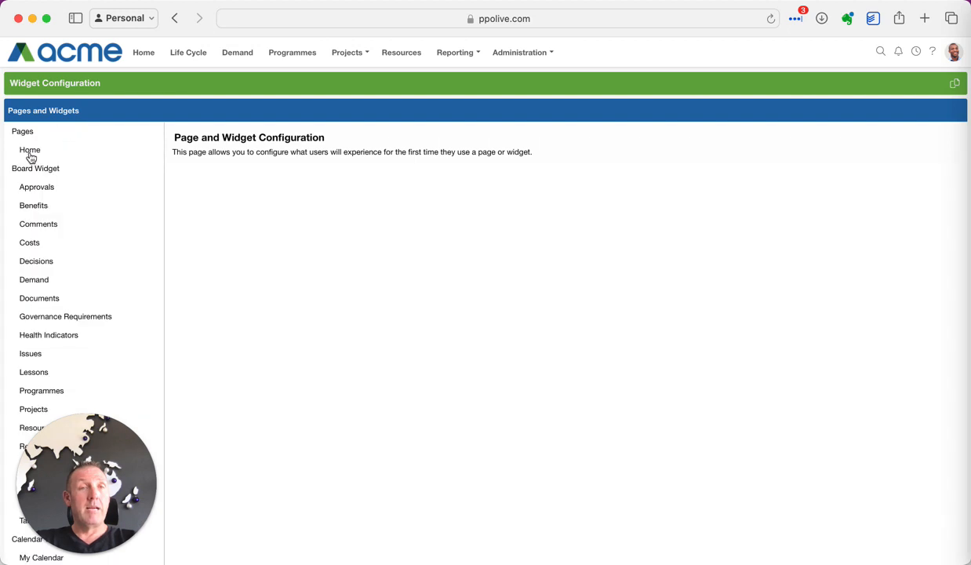
pyautogui.click(29, 150)
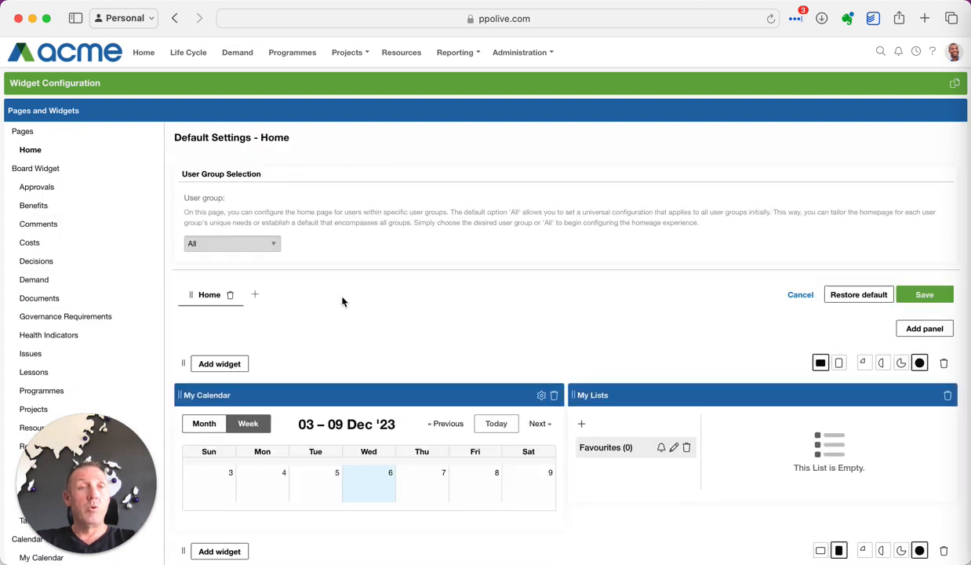
# Step: Display the Home page default settings for the Project Managers user group
pyautogui.scroll(-1, 384, 332)
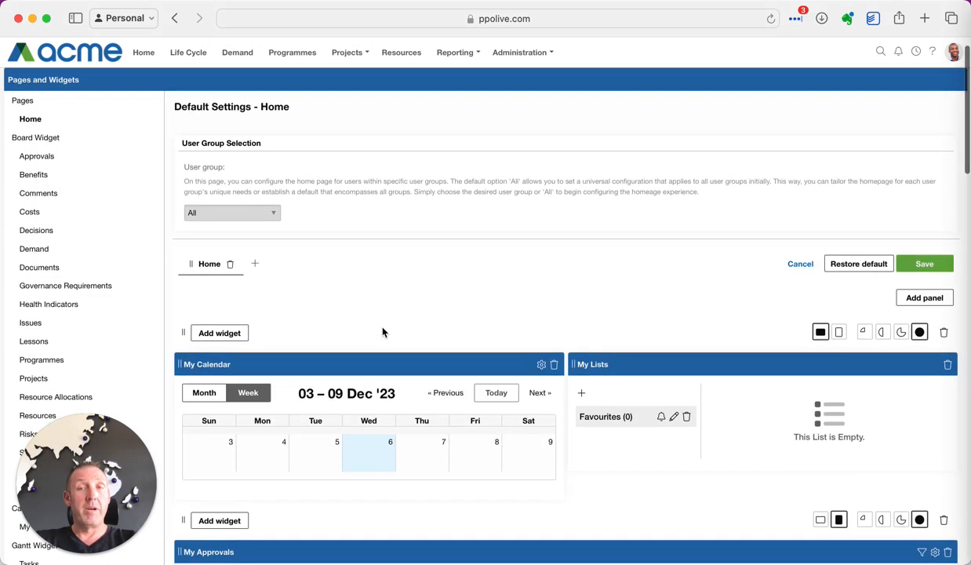
pyautogui.scroll(1, 384, 332)
pyautogui.click(262, 245)
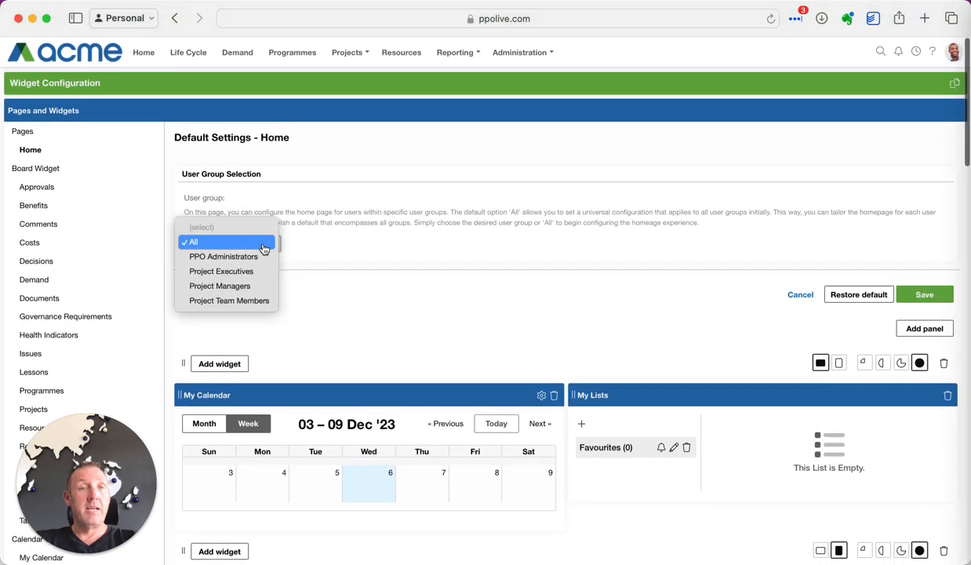
pyautogui.click(250, 287)
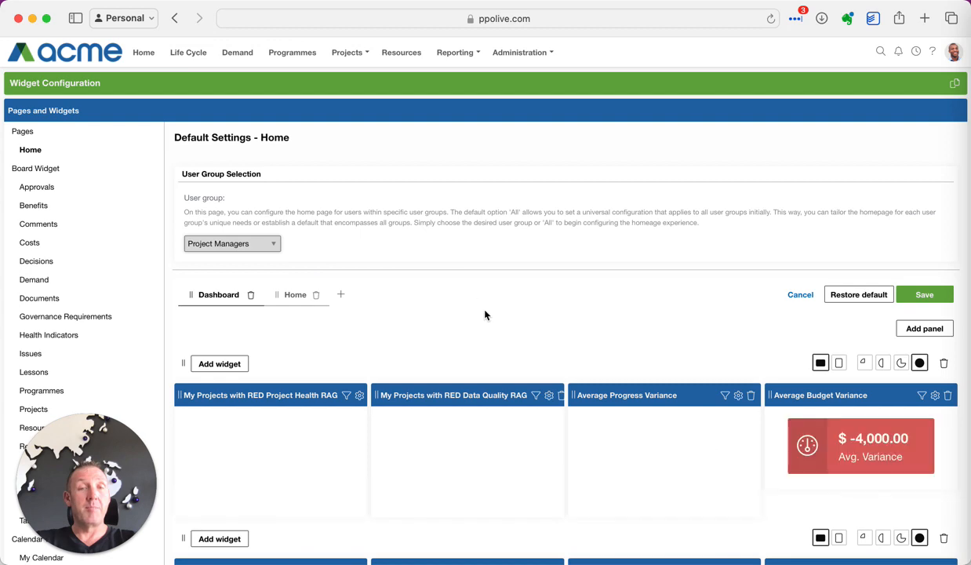
# Step: Examine the widgets and panel layout of the Project Managers' default dashboard from start to end
pyautogui.scroll(-5, 484, 313)
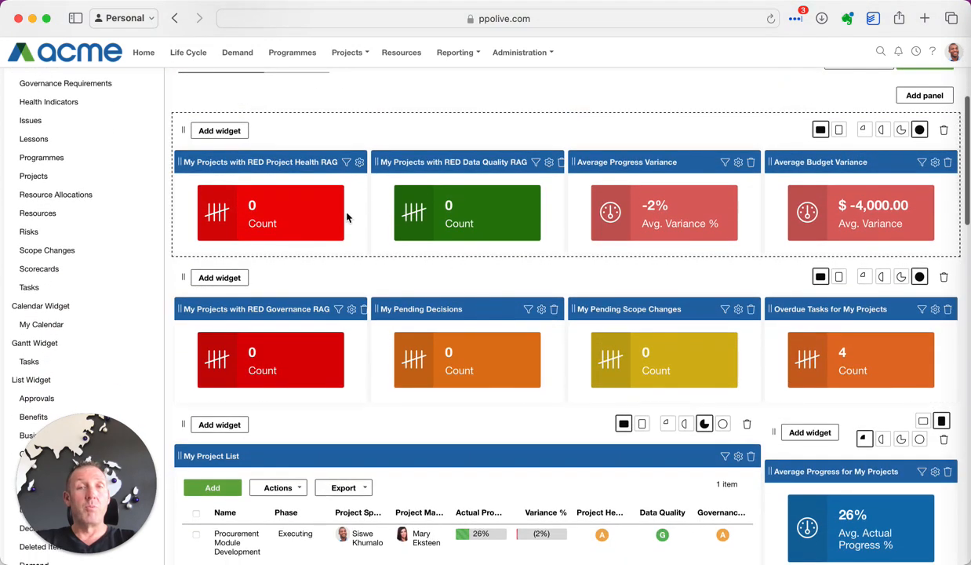
pyautogui.scroll(-3, 574, 362)
pyautogui.scroll(-4, 574, 361)
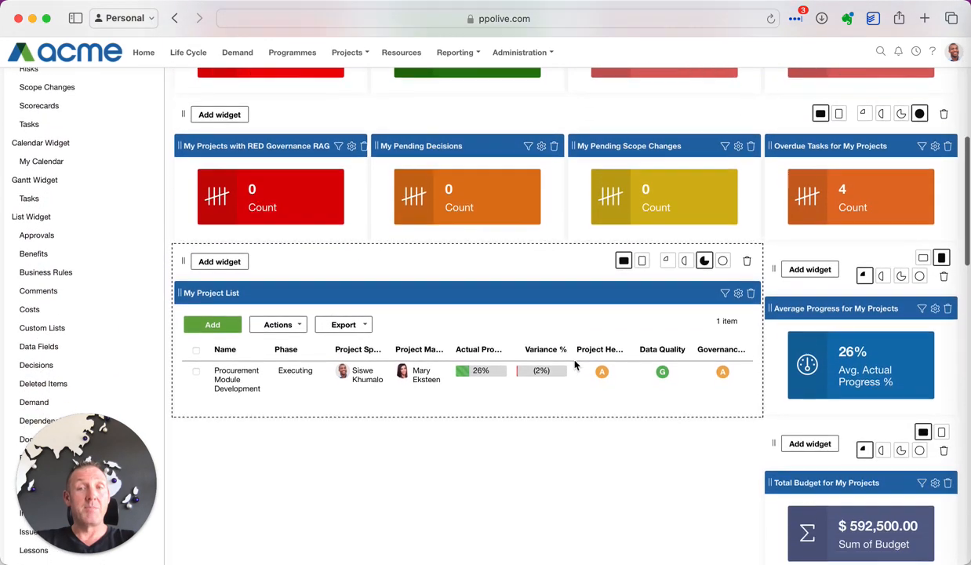
pyautogui.scroll(-2, 484, 446)
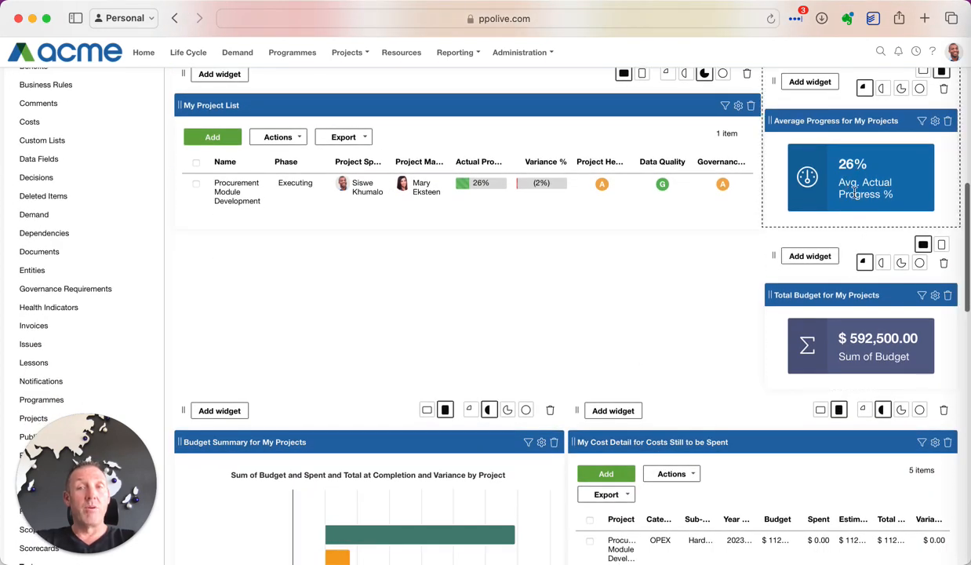
pyautogui.scroll(-6, 829, 357)
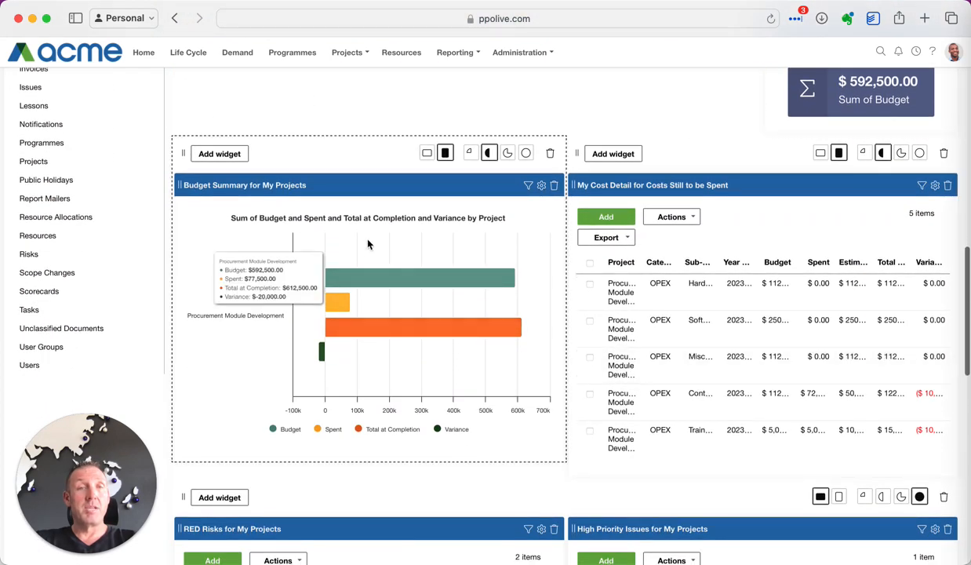
pyautogui.scroll(-5, 698, 367)
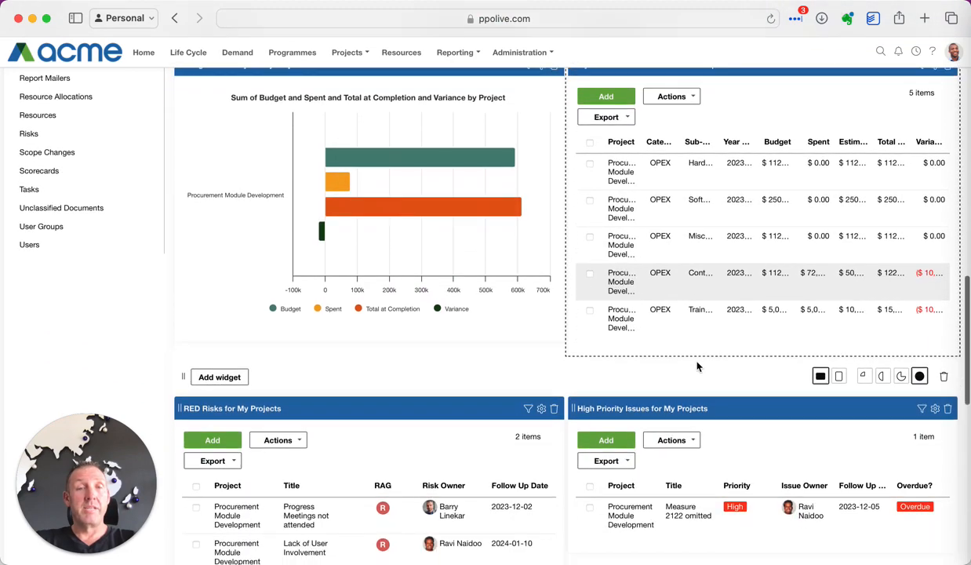
pyautogui.scroll(-6, 697, 366)
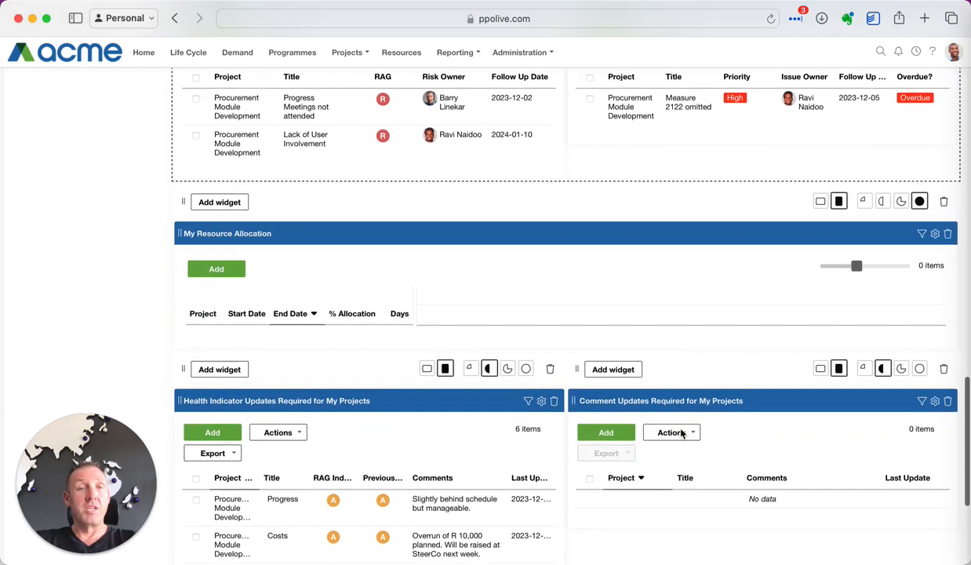
pyautogui.scroll(20, 666, 357)
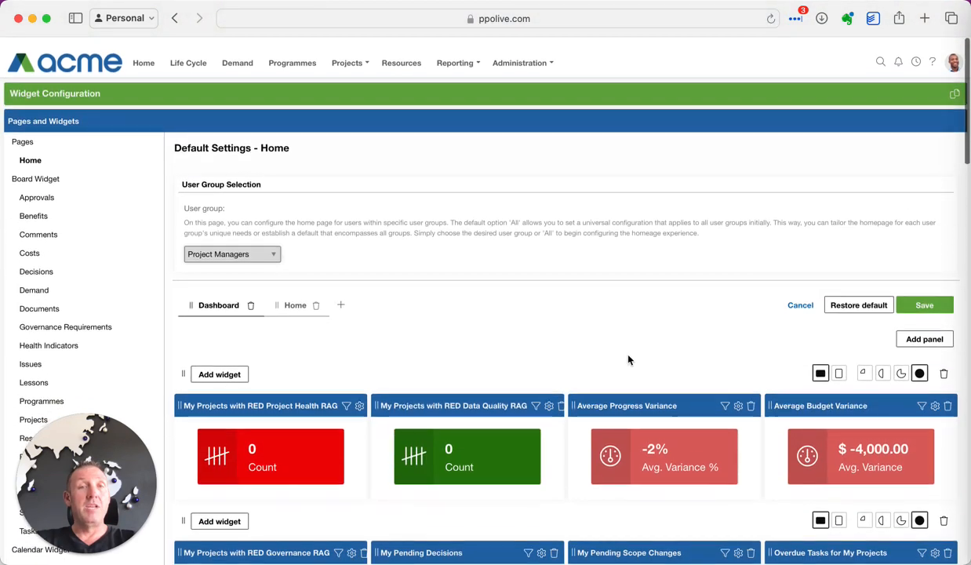
# Step: Display the Home page default settings for the Project Executives user group
pyautogui.click(256, 243)
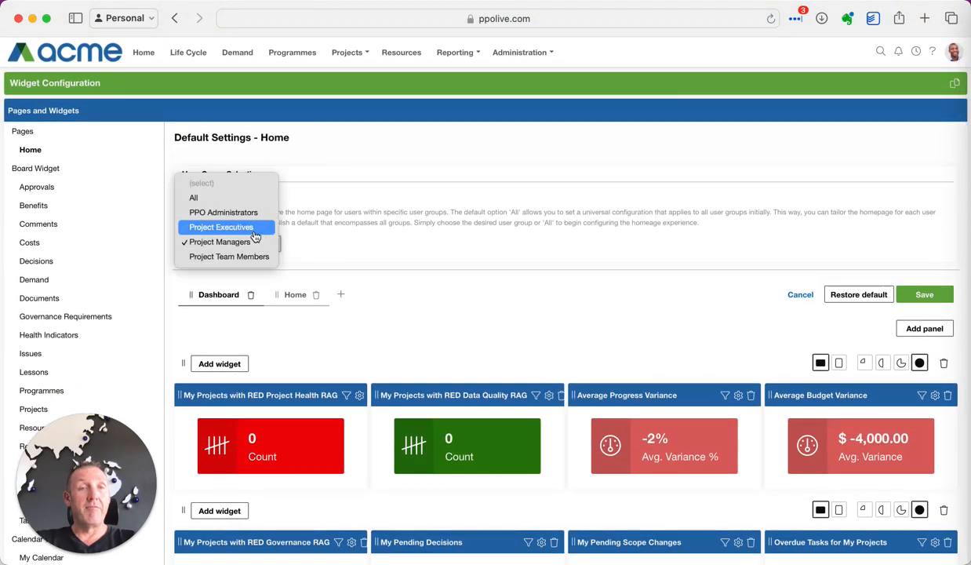
pyautogui.click(286, 235)
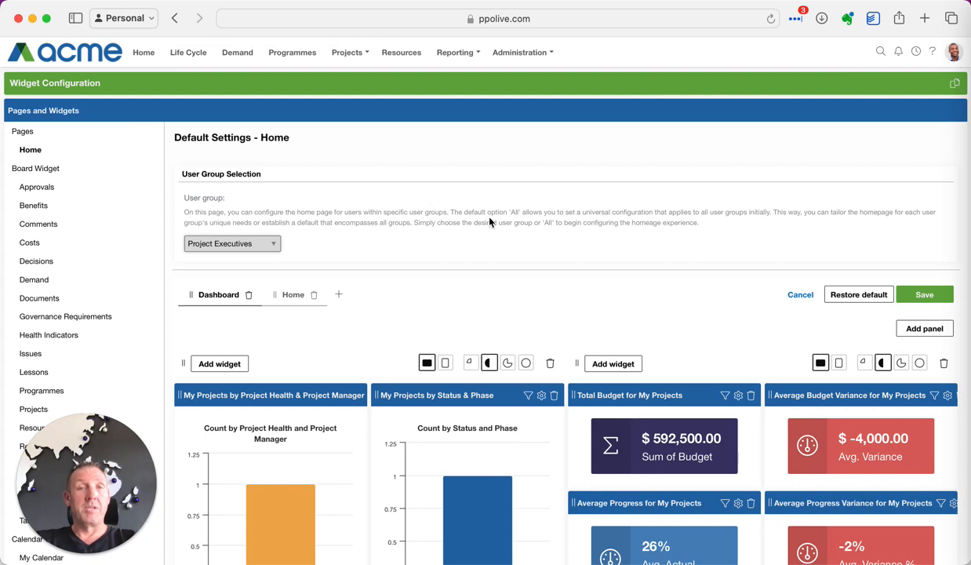
# Step: Switch to Microsoft PowerPoint and show the presentation's "Thanks for watching!" slide
pyautogui.press('super+Tab')
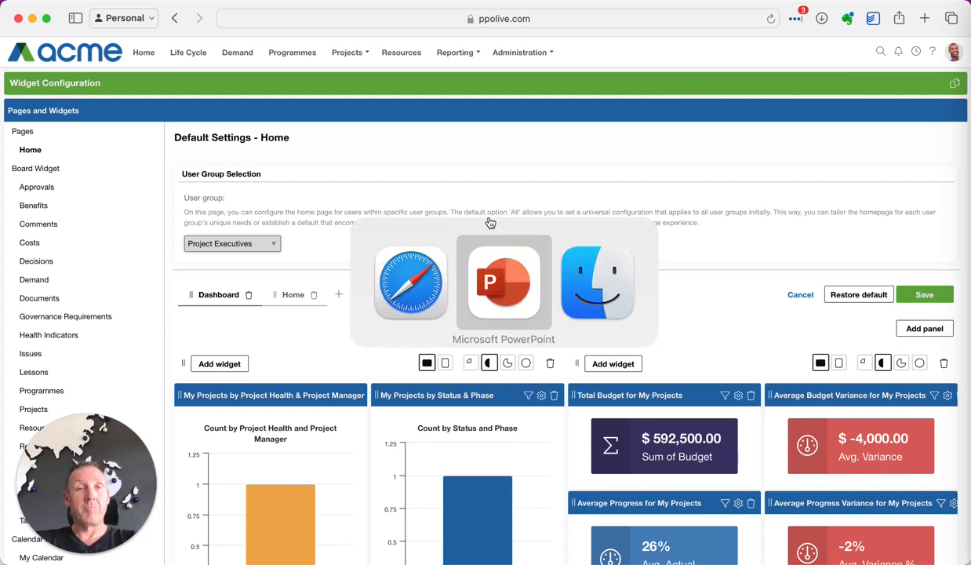
pyautogui.press('Right')
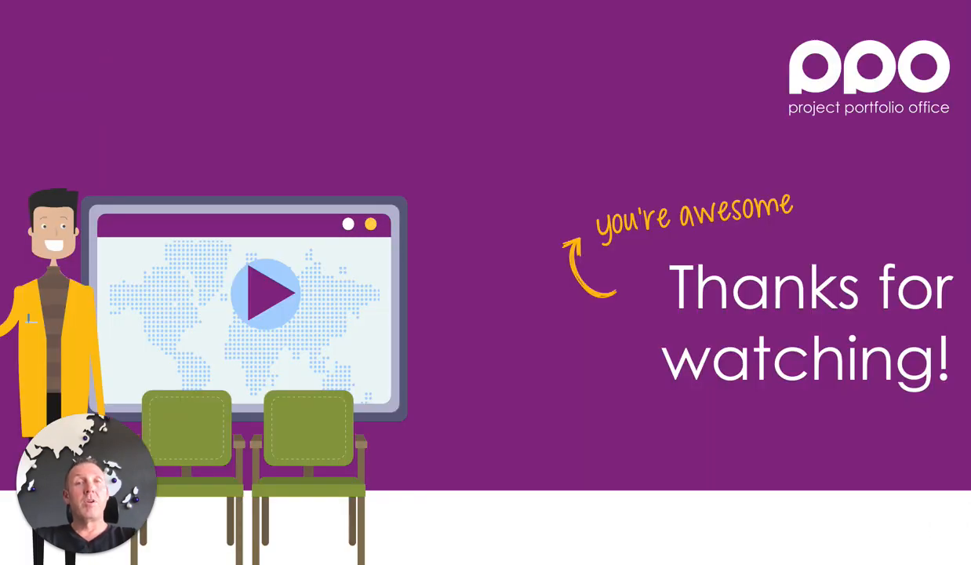